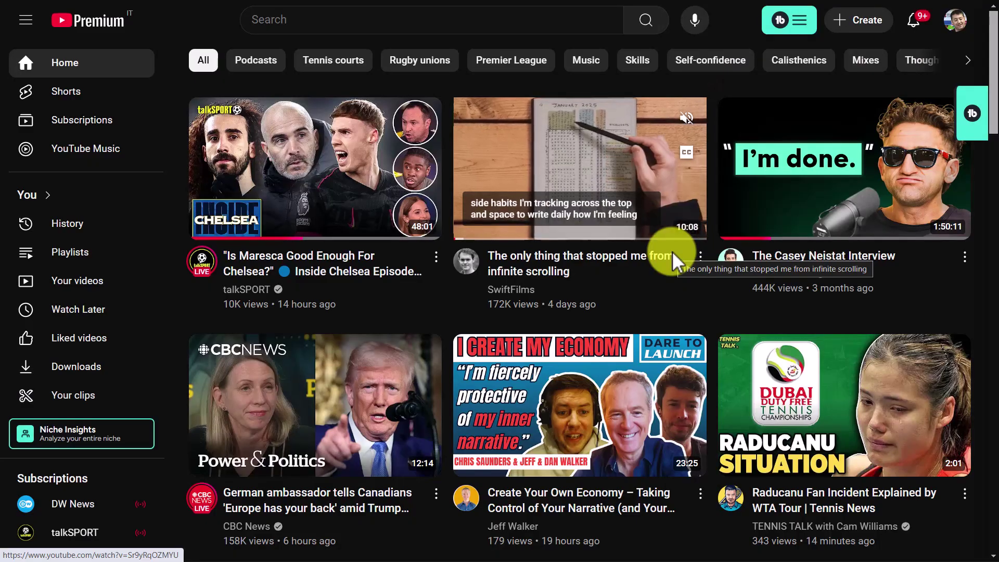
Step: Search YouTube for 'shopping in english'
click(362, 19)
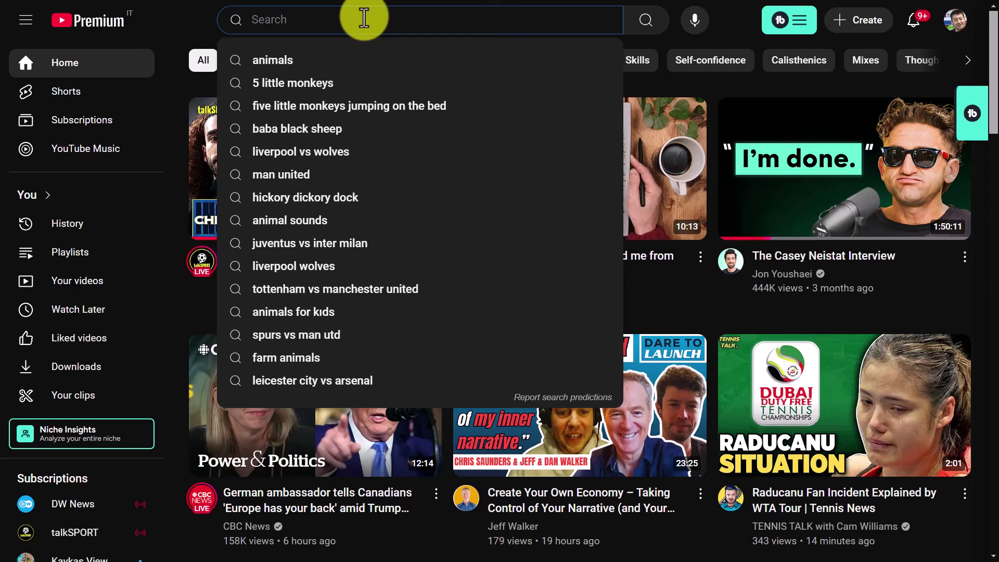
text(so)
key(BackSpace)
text(hopping in english)
key(Return)
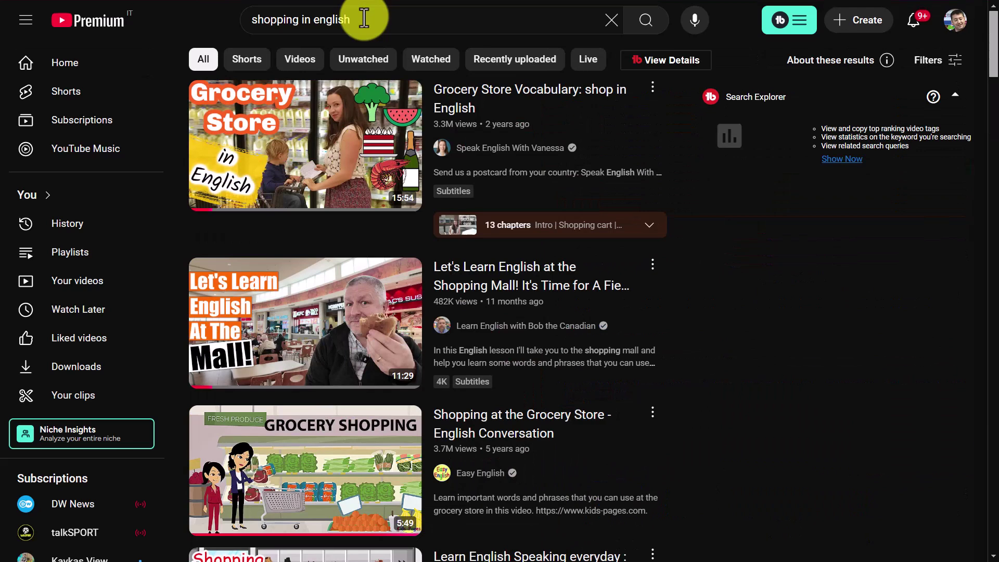
Step: Filter results to 4–20 minute subtitled videos and open the Shopping Mall lesson video
click(912, 62)
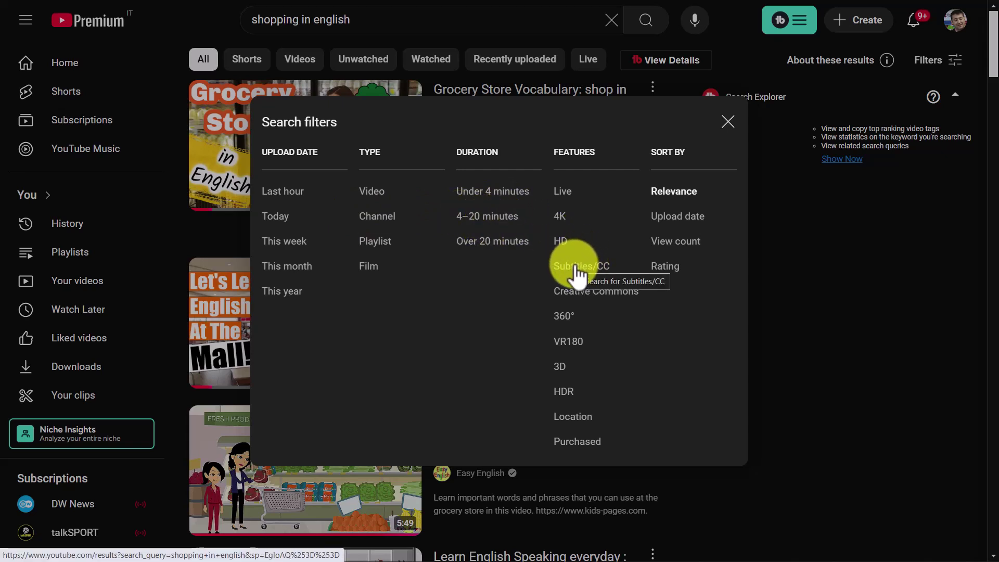
click(489, 220)
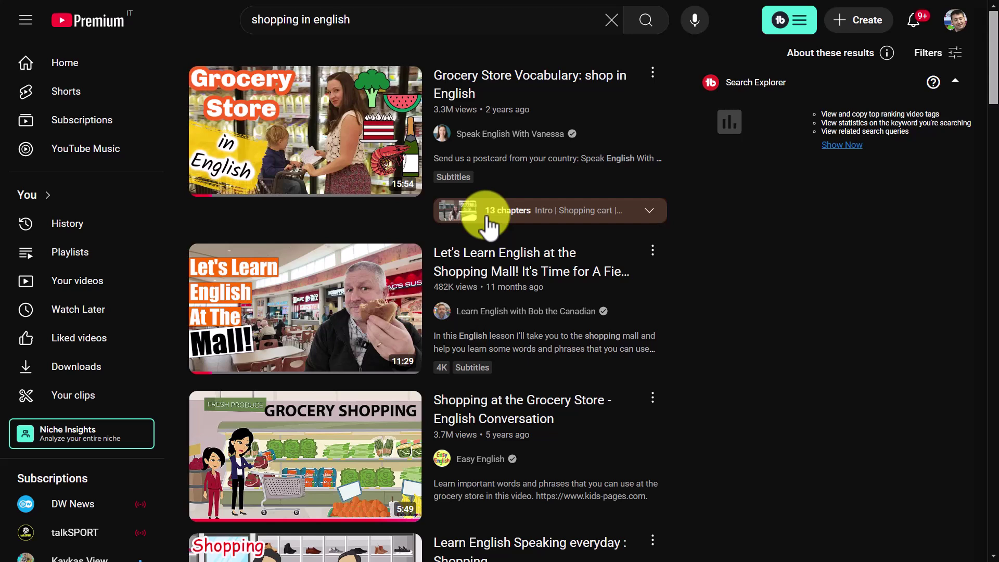
click(929, 54)
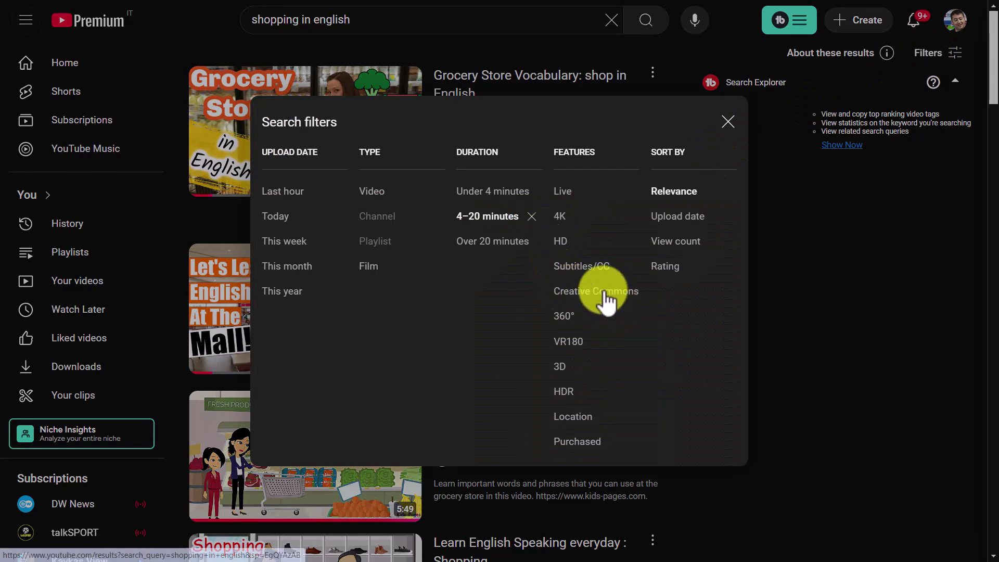
click(579, 270)
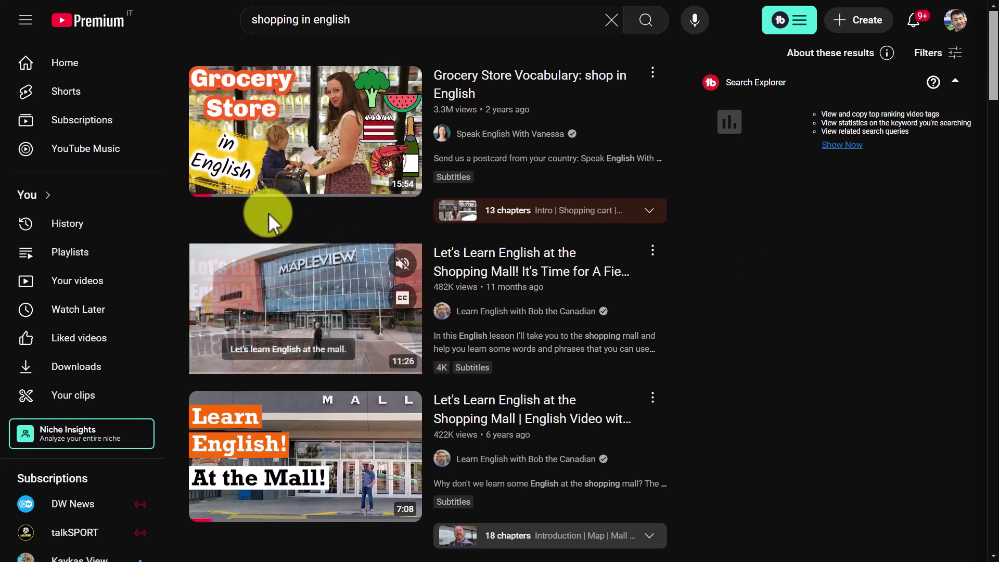
click(312, 301)
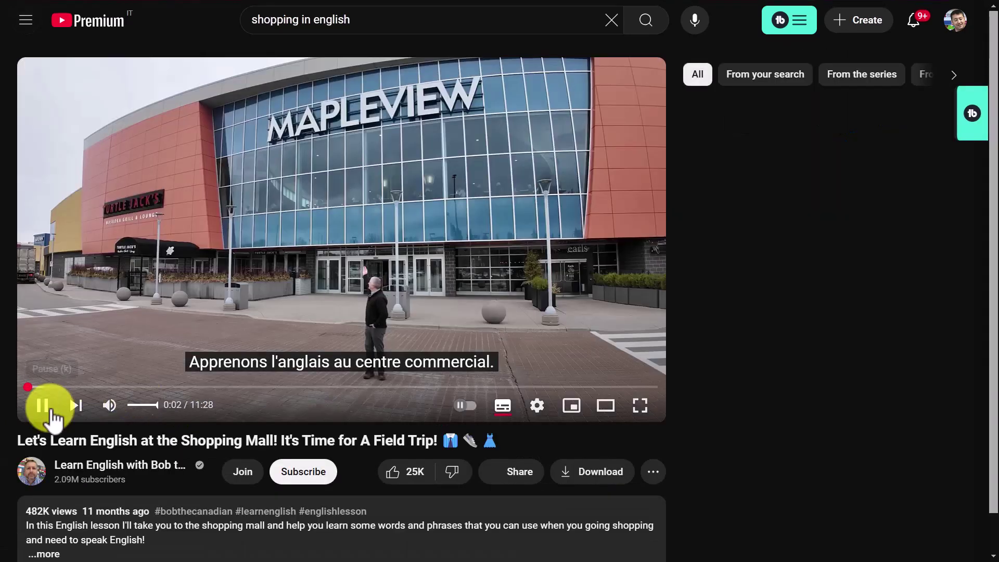
Step: Pause the Shopping Mall video and copy its share link
click(50, 412)
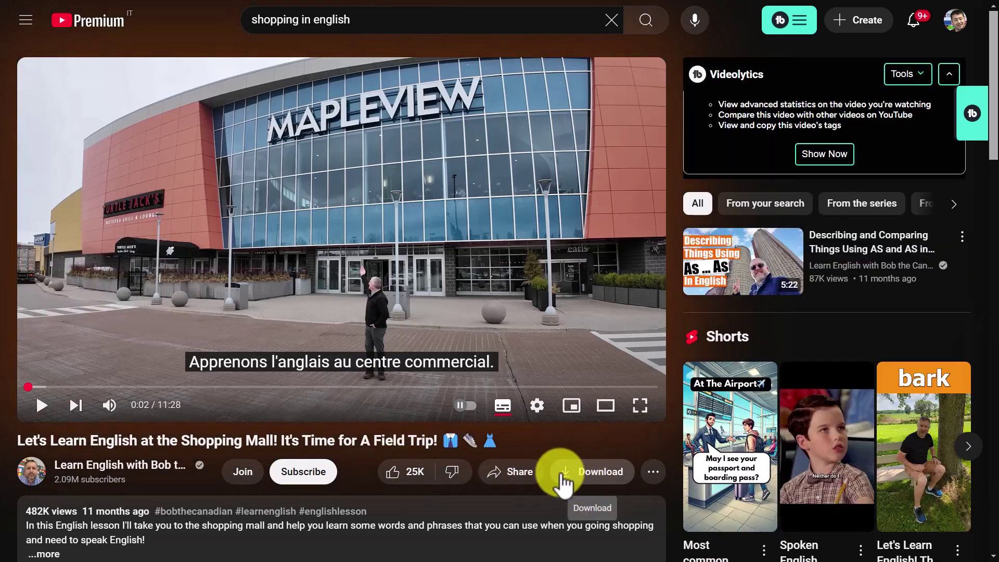
click(517, 475)
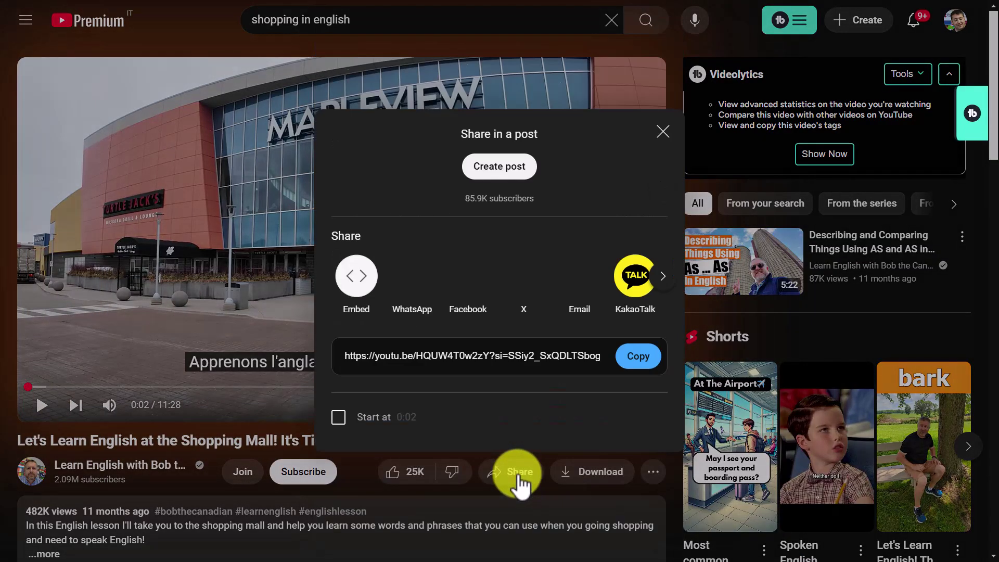
click(645, 362)
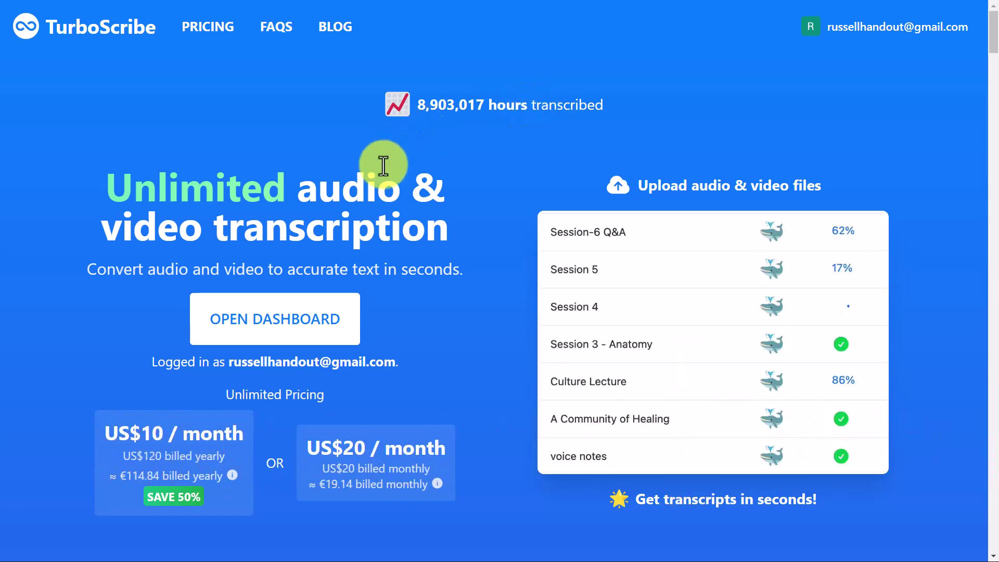
Step: Go from the TurboScribe landing page to the dashboard's Recent Files
click(282, 315)
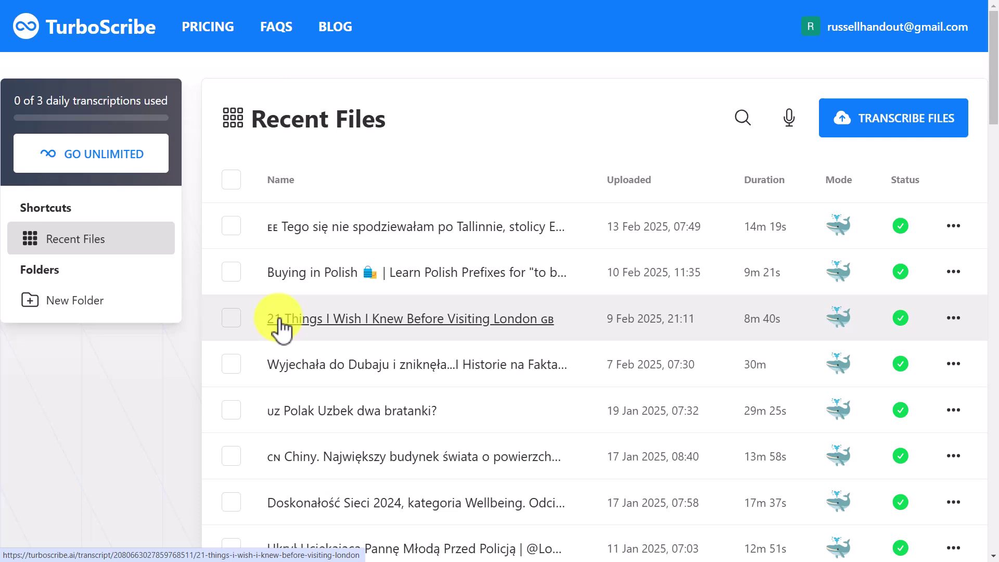
Step: Import the Shopping Mall video into TurboScribe from its pasted YouTube link
click(910, 125)
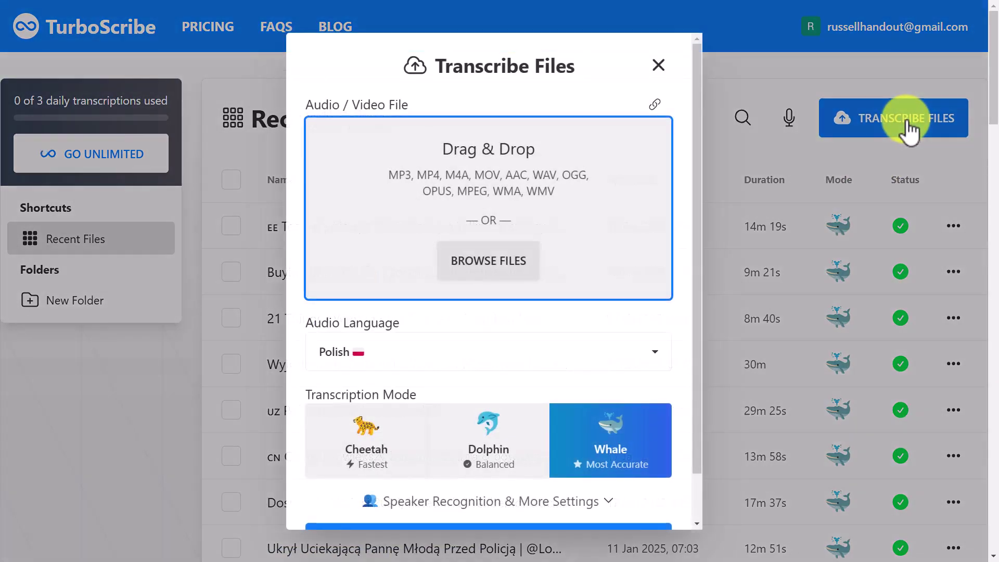
click(655, 104)
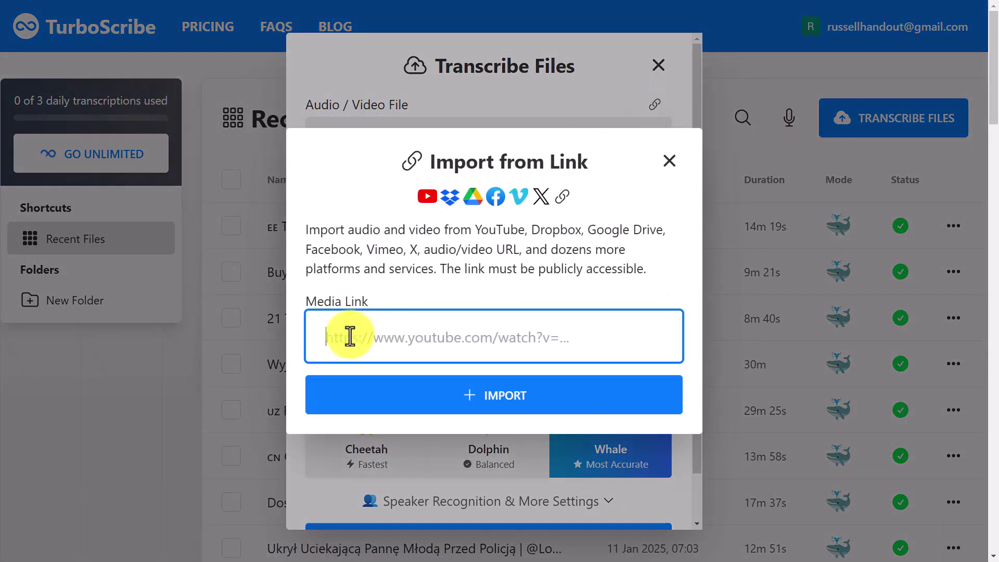
key(ctrl+v)
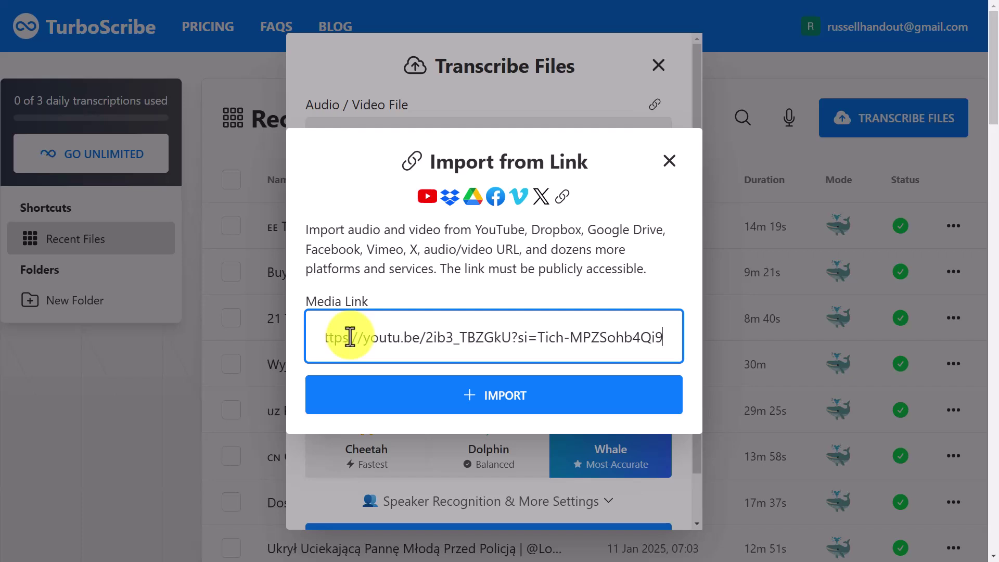
click(501, 406)
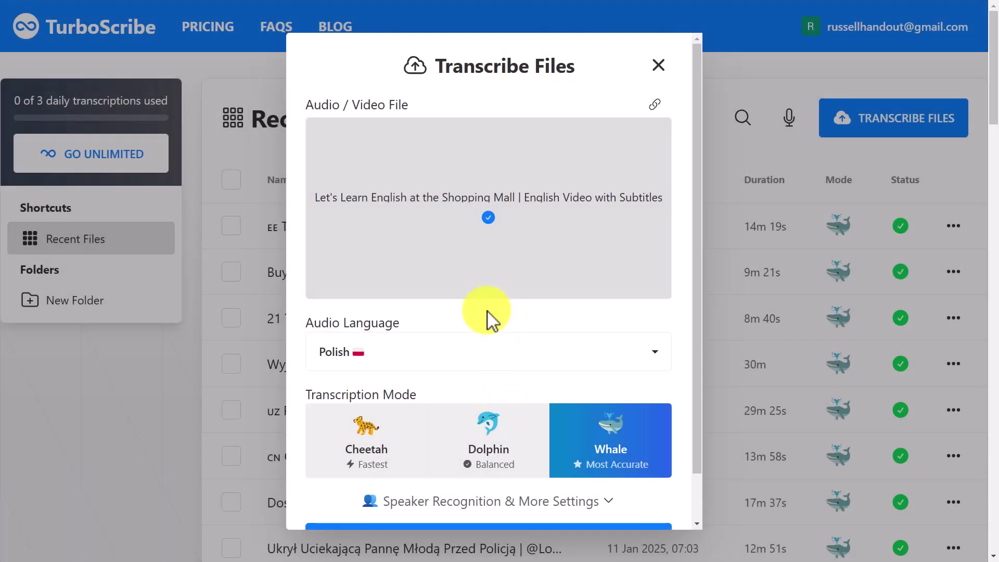
Step: Set audio language to English, keep Whale mode, and start the transcription
click(659, 367)
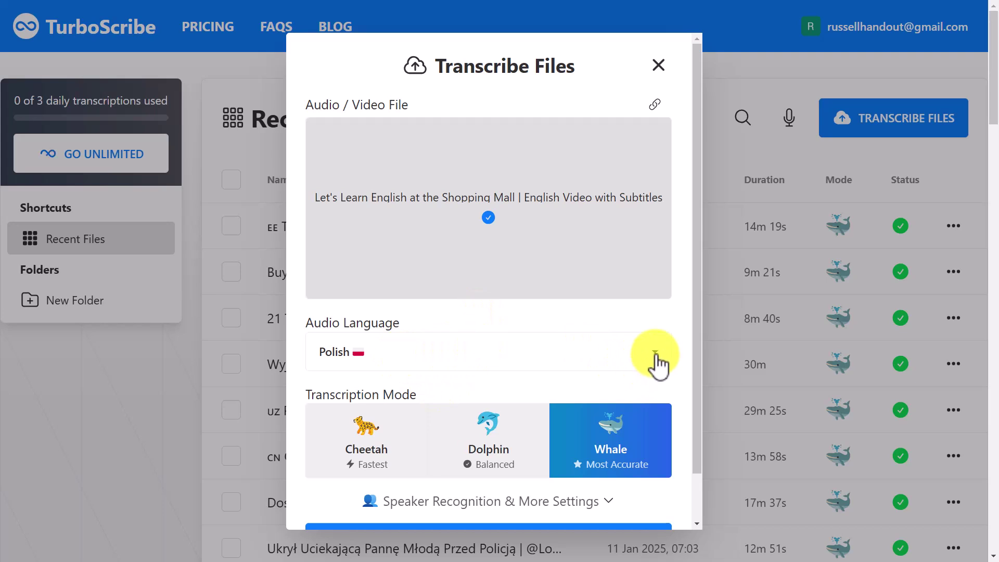
click(657, 357)
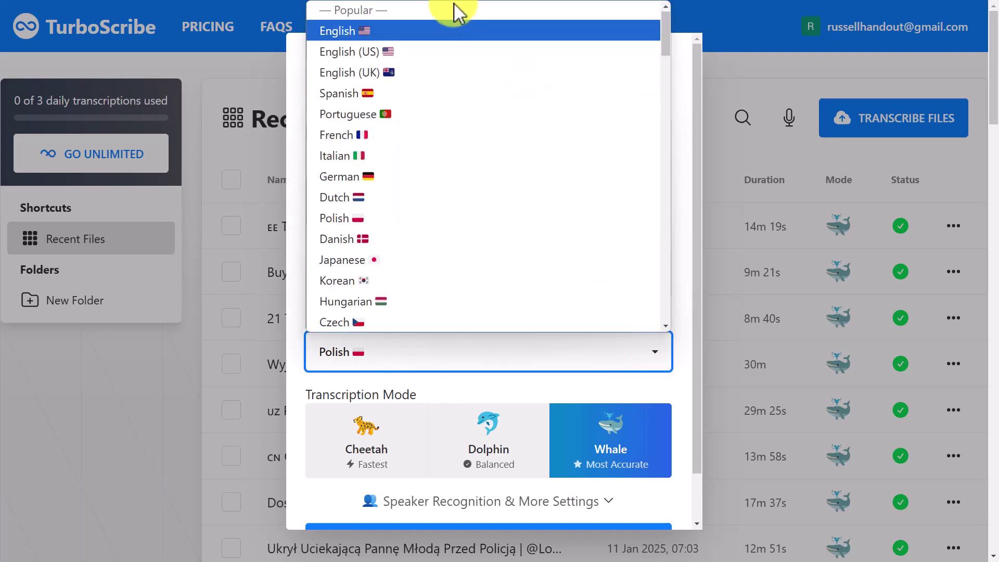
click(367, 39)
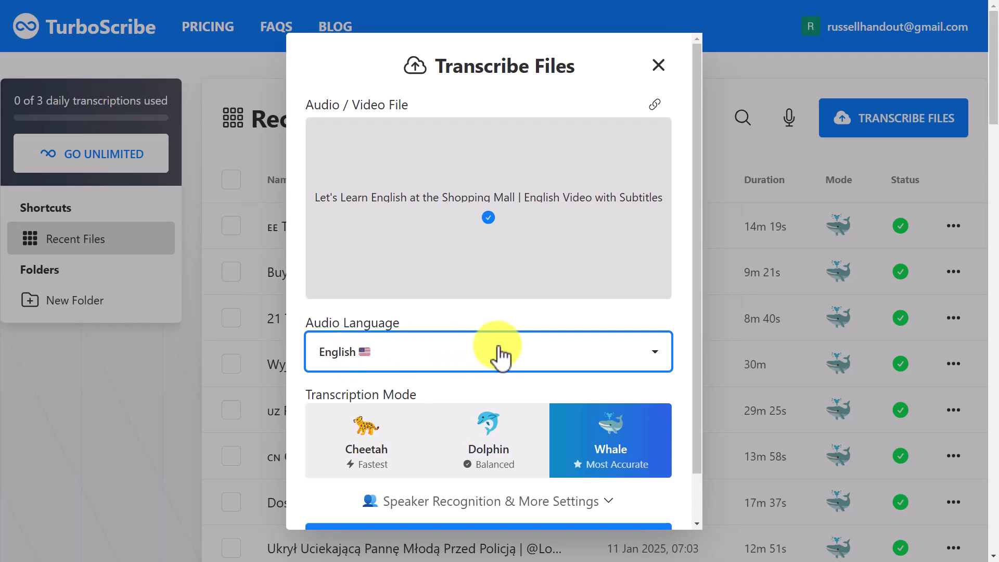
click(614, 440)
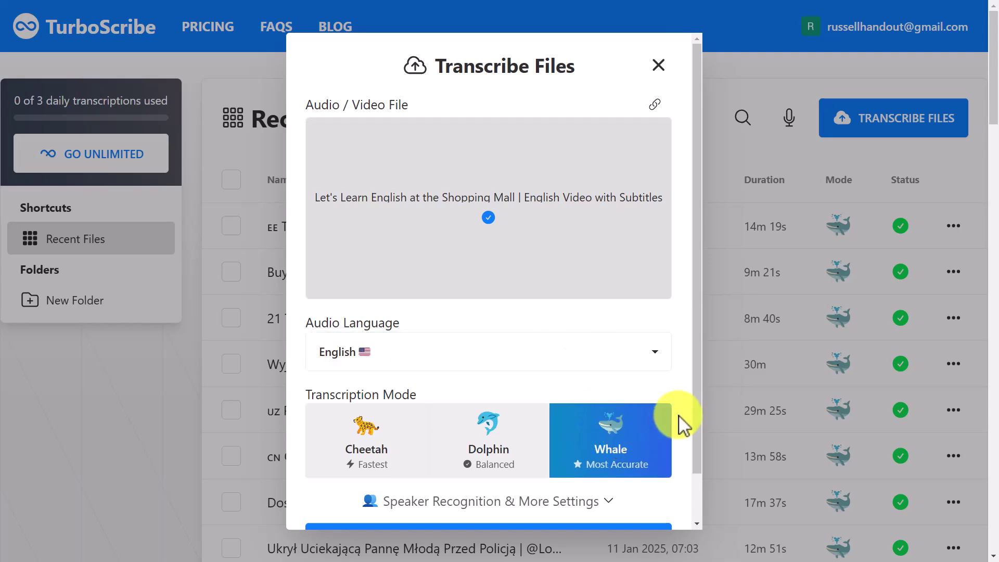
scroll(698, 424, down, 1)
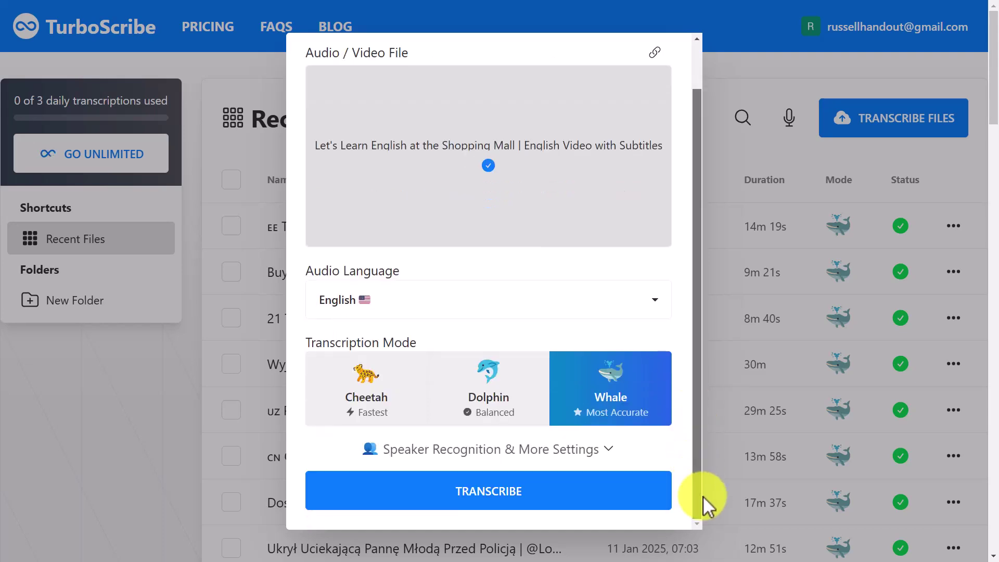
click(489, 499)
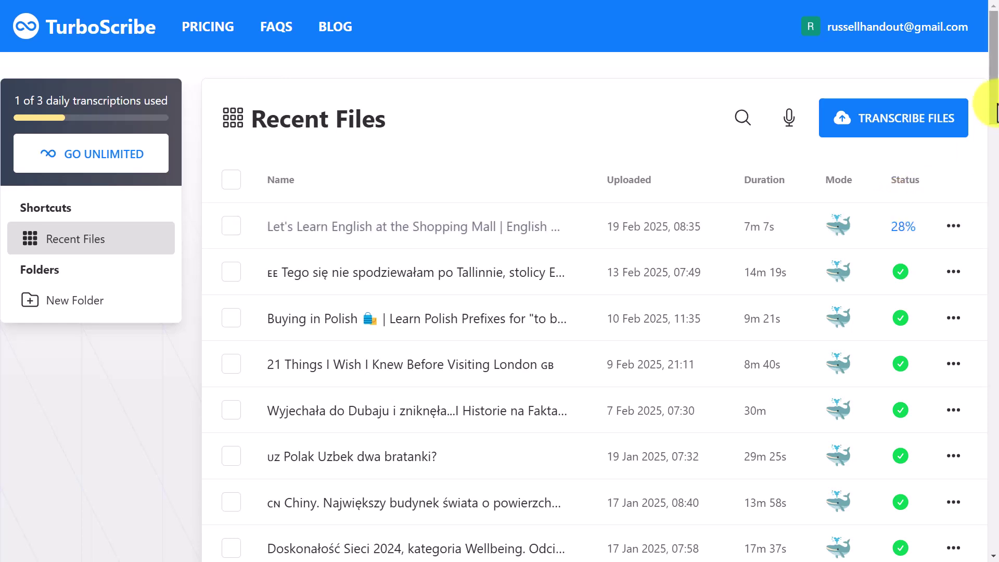
Step: Wait in Recent Files until the Shopping Mall transcription shows as completed
scroll(997, 107, down, 1)
drag(997, 107, 998, 78)
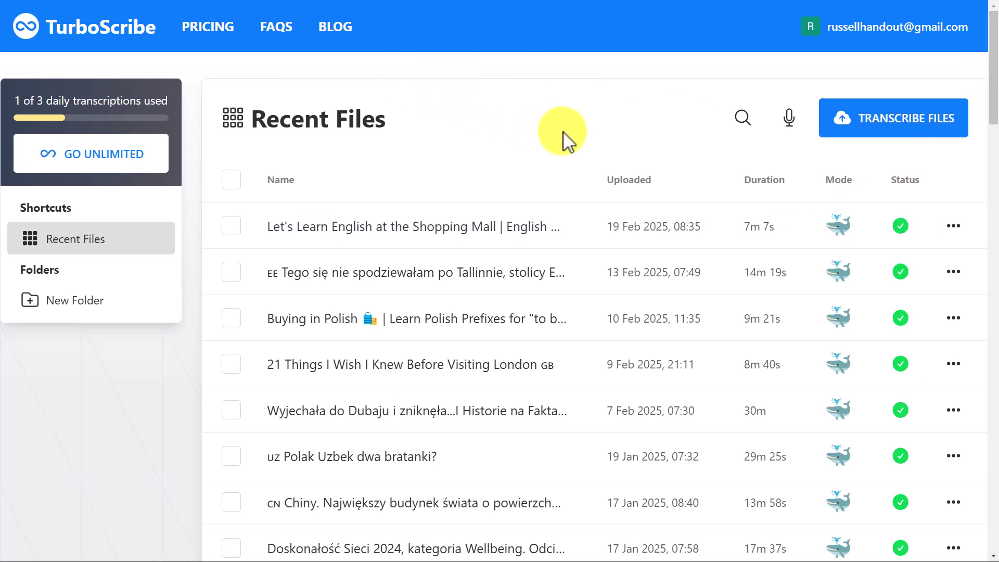
Step: Open the finished Shopping Mall transcript and select its opening sentences
click(427, 232)
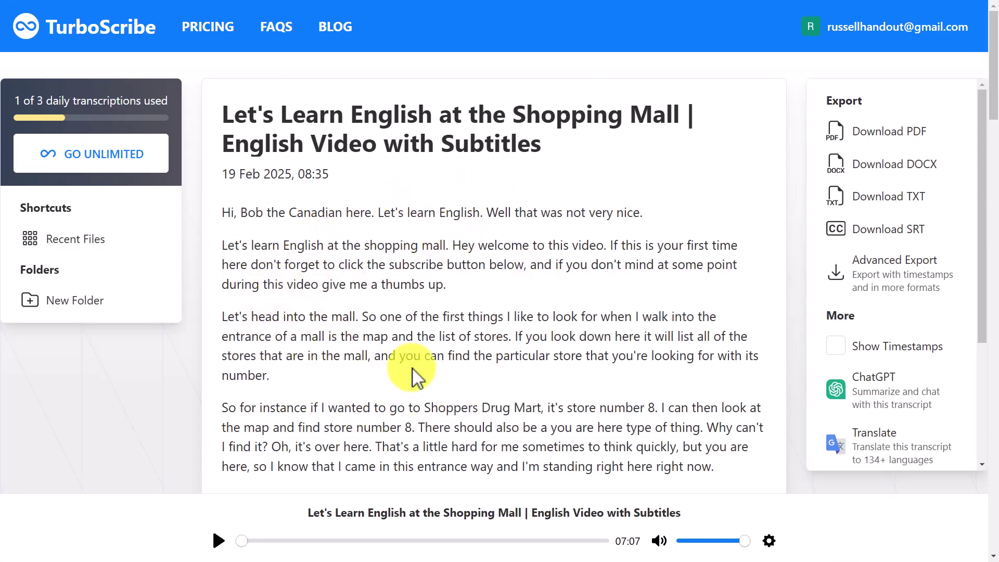
drag(450, 246, 608, 261)
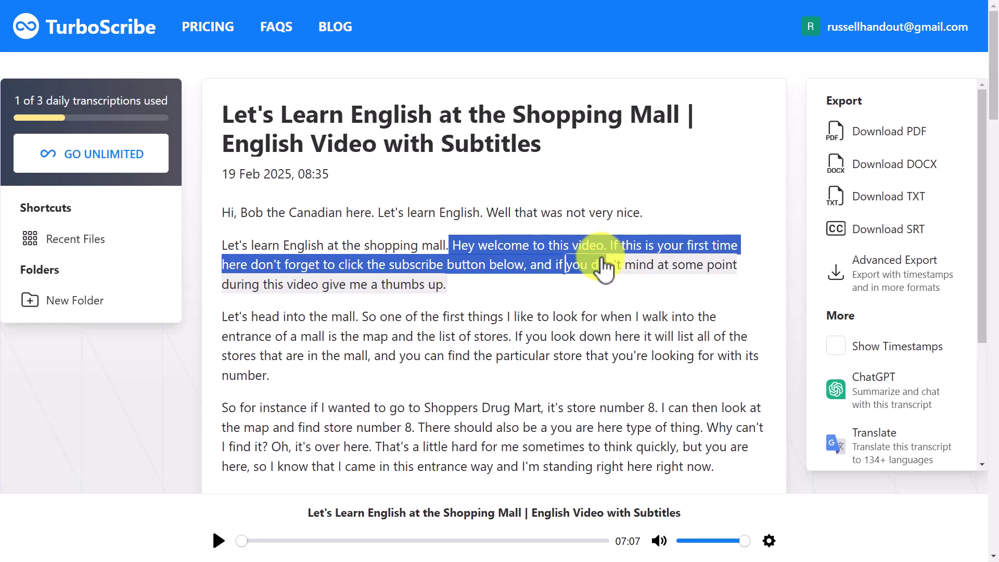
drag(465, 318, 507, 329)
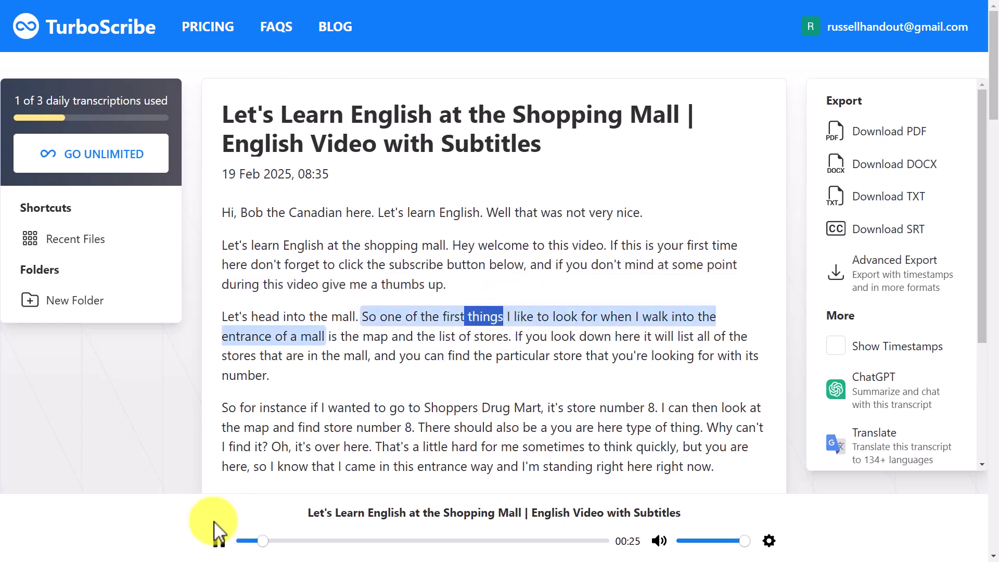
Step: Pause the transcript audio at 00:30 and scroll through the text
click(219, 542)
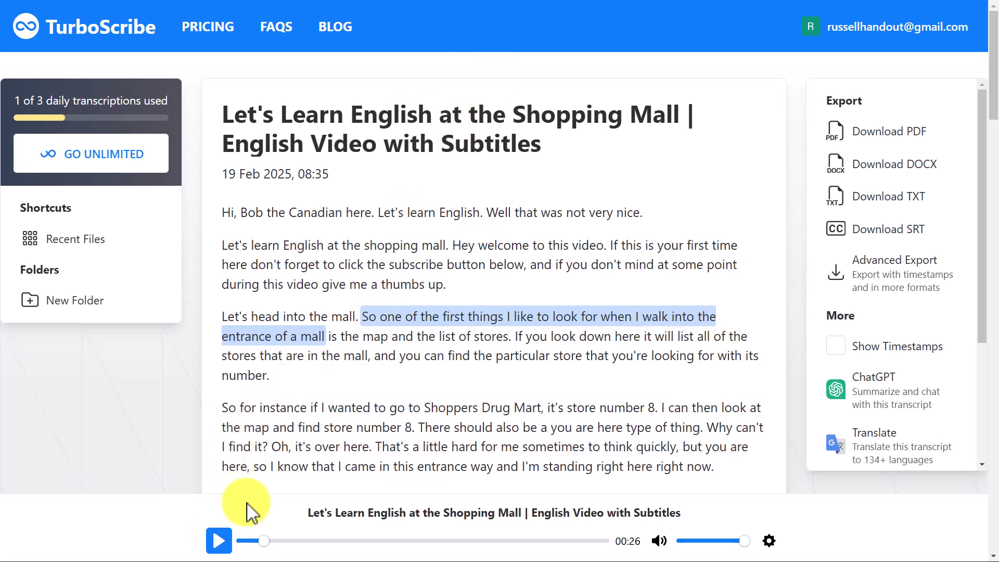
click(219, 541)
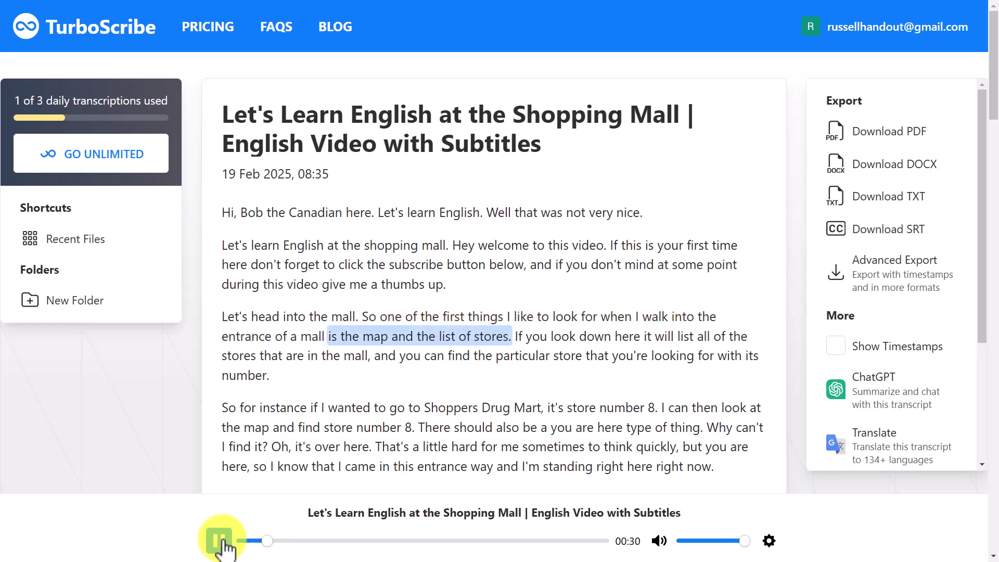
click(219, 541)
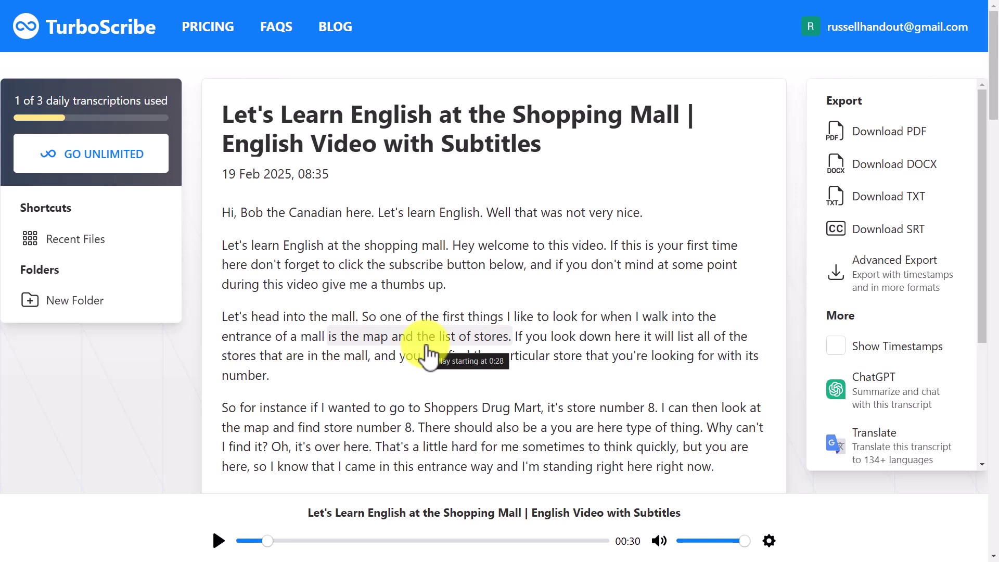
drag(981, 196, 987, 366)
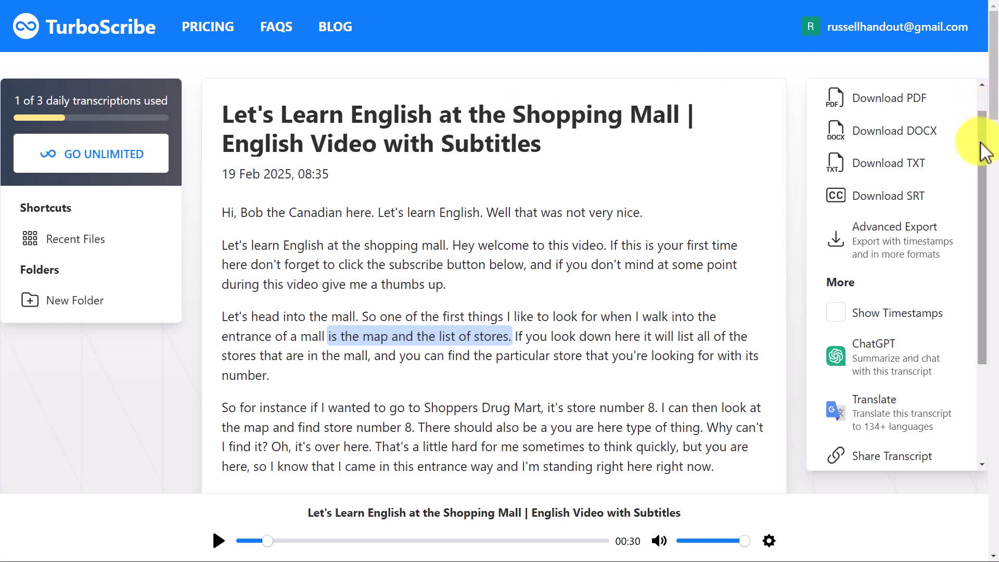
Step: Download the transcript as DOCX, enable editing, and save it to the Desktop as 'shopping'
click(868, 136)
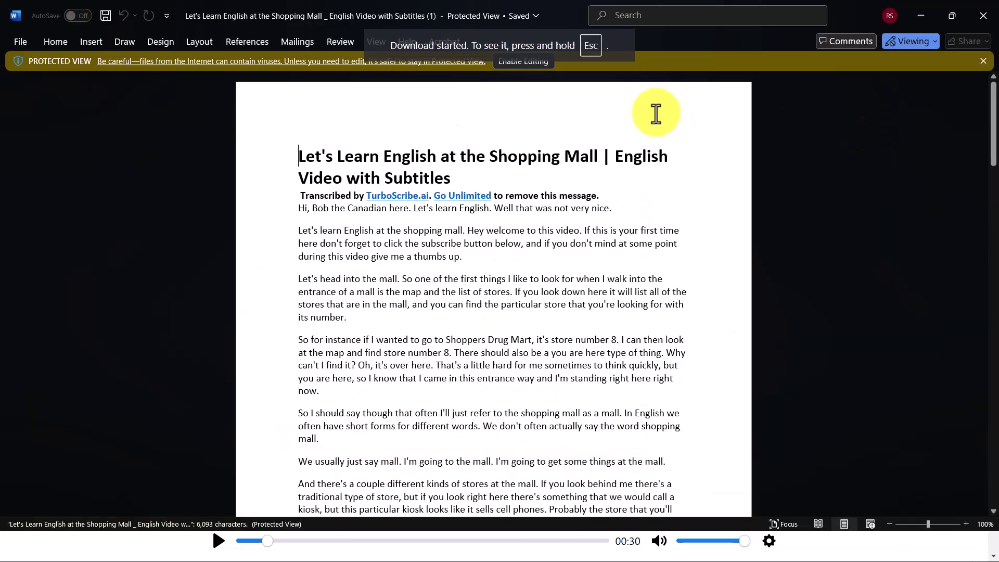
click(527, 63)
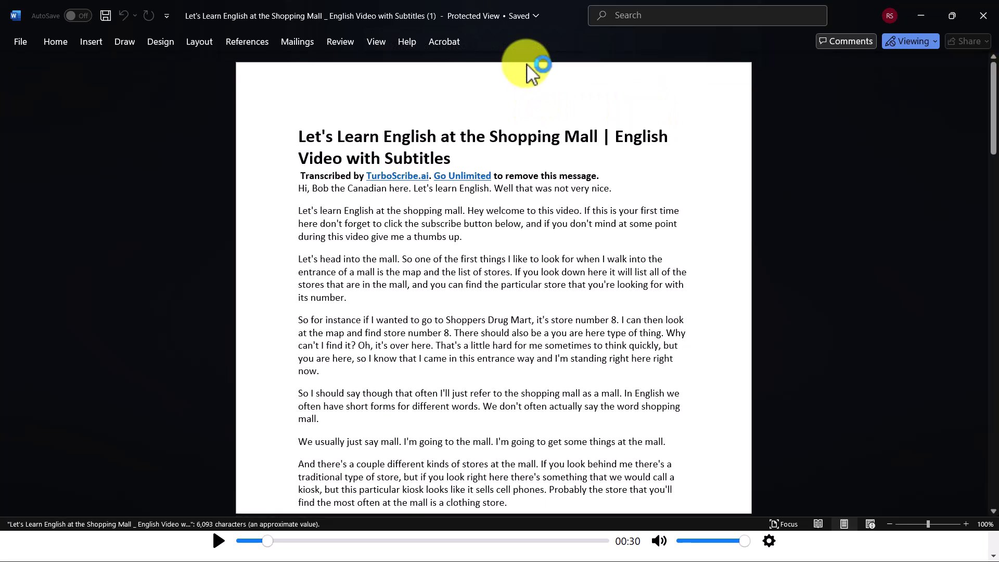
click(17, 42)
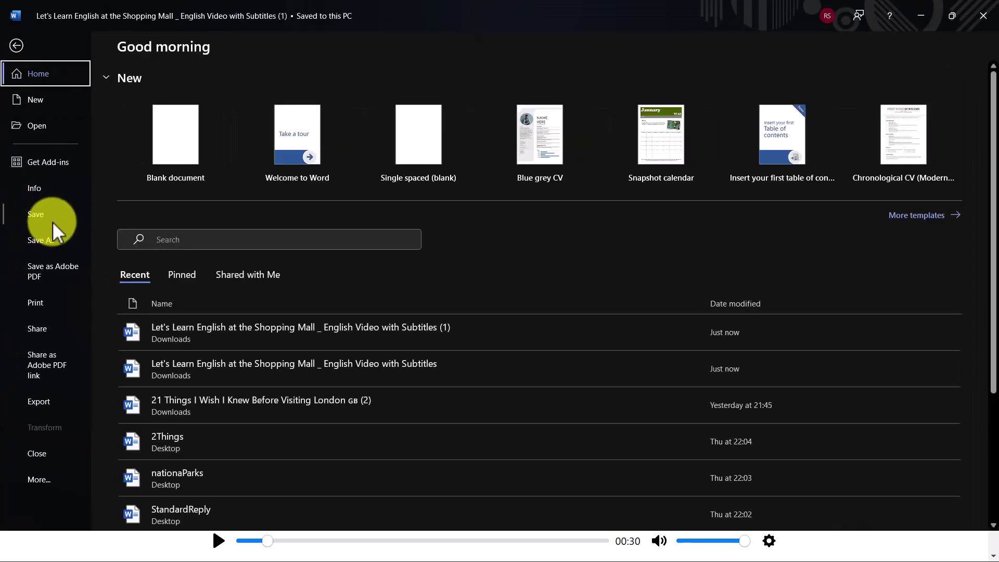
click(49, 238)
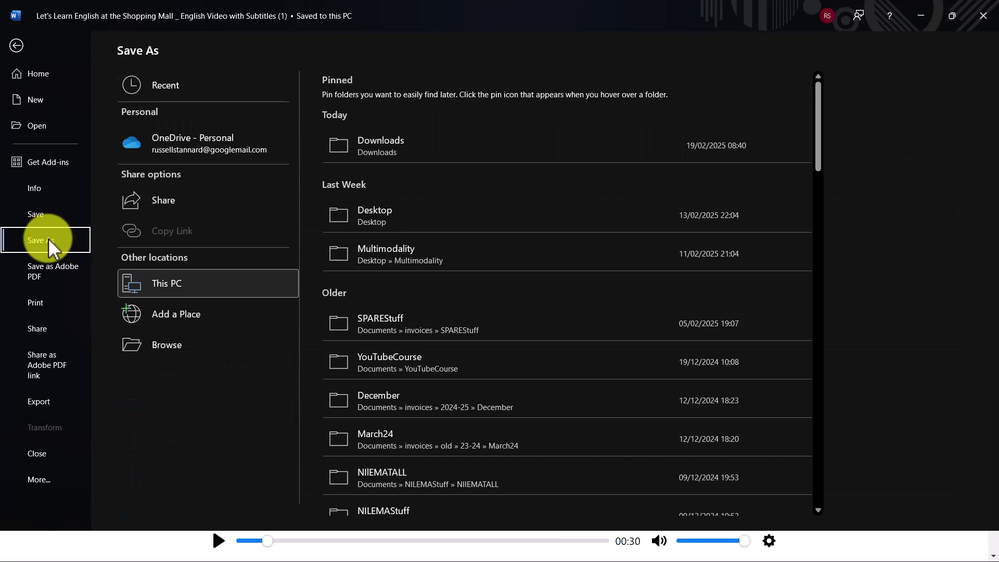
click(379, 208)
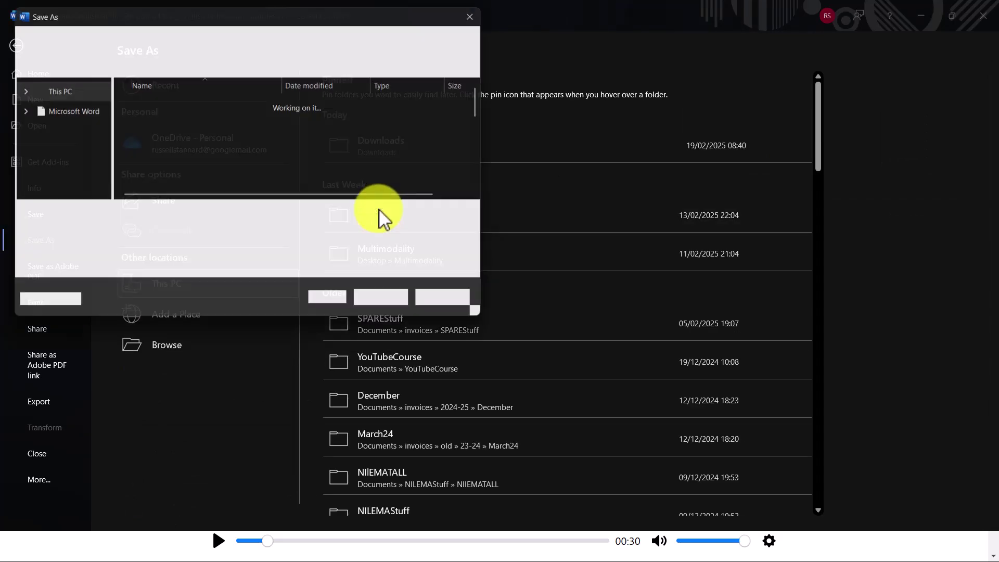
click(368, 218)
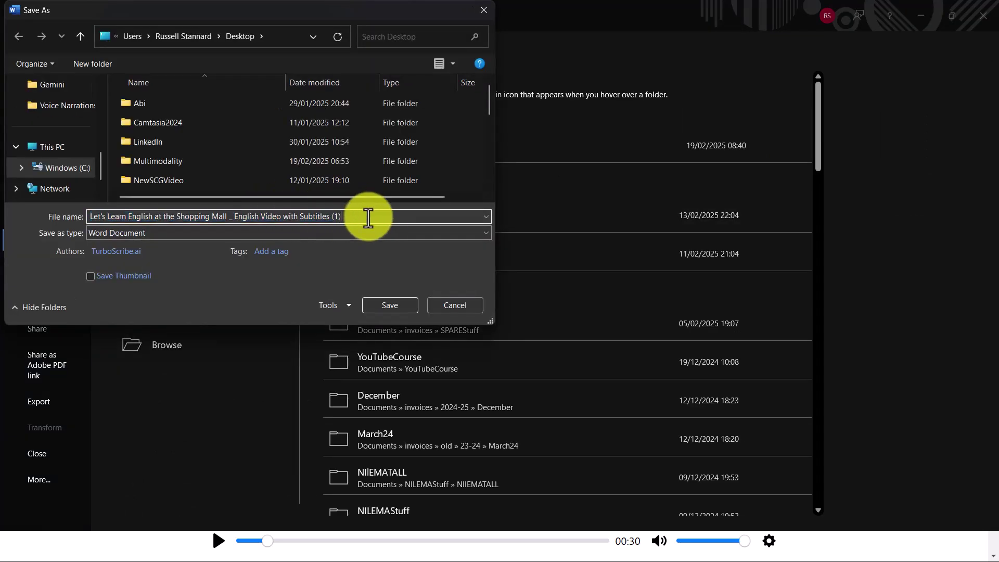
key(BackSpace)
key(BackSpace)
key(BackSpace)
key(BackSpace)
key(BackSpace)
key(BackSpace)
key(BackSpace)
key(BackSpace)
key(BackSpace)
key(BackSpace)
key(BackSpace)
key(BackSpace)
key(BackSpace)
key(BackSpace)
key(BackSpace)
key(BackSpace)
key(BackSpace)
key(BackSpace)
key(BackSpace)
key(BackSpace)
key(BackSpace)
key(BackSpace)
key(BackSpace)
key(BackSpace)
key(BackSpace)
key(BackSpace)
key(BackSpace)
key(BackSpace)
key(BackSpace)
key(BackSpace)
key(BackSpace)
key(BackSpace)
key(BackSpace)
key(BackSpace)
key(BackSpace)
key(BackSpace)
key(BackSpace)
key(BackSpace)
key(BackSpace)
key(BackSpace)
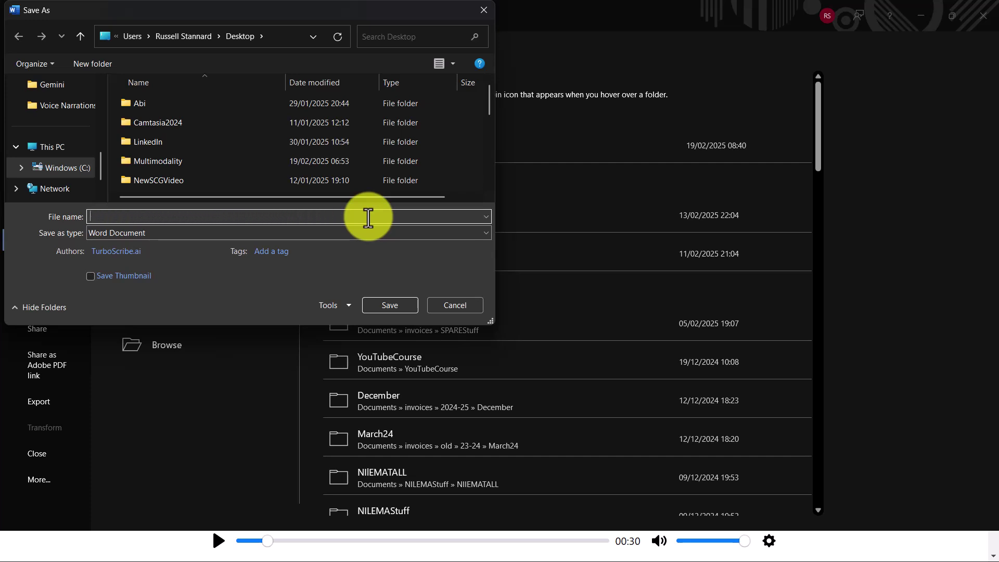
text(shoppint)
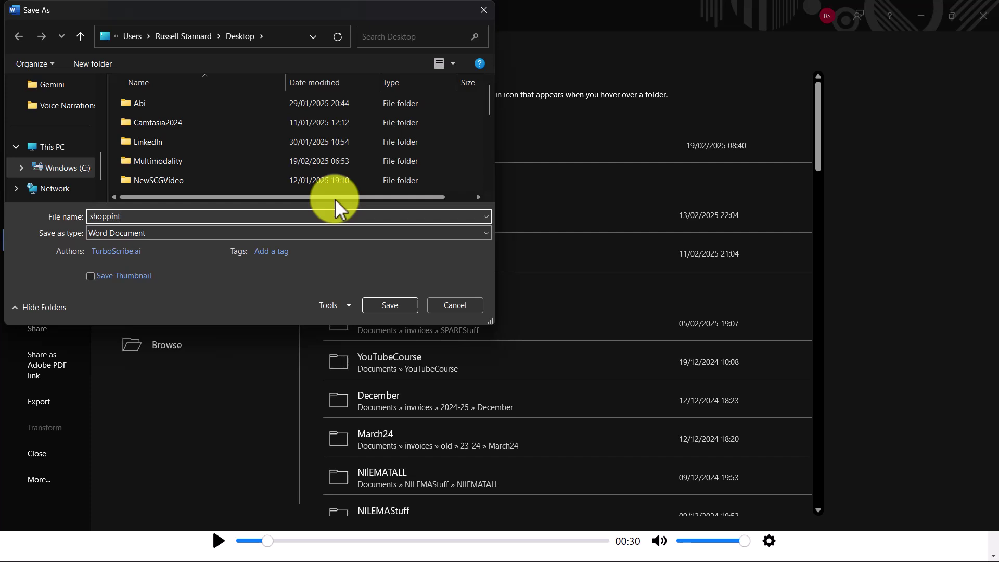
key(BackSpace)
text(g)
click(398, 306)
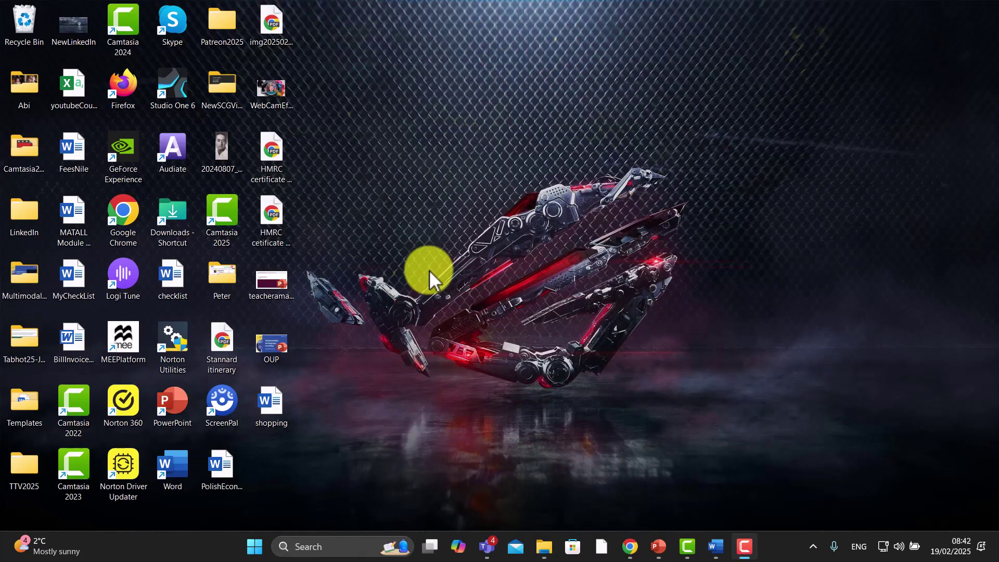
Step: Launch Microsoft Copilot from the taskbar
click(457, 546)
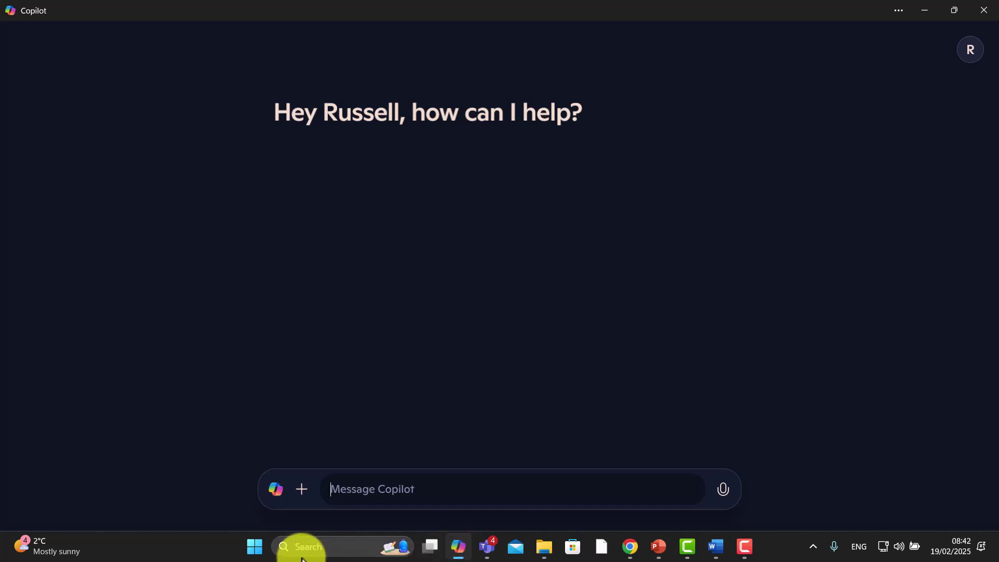
Step: Attach shopping.docx from the Desktop to a new Copilot message
click(303, 489)
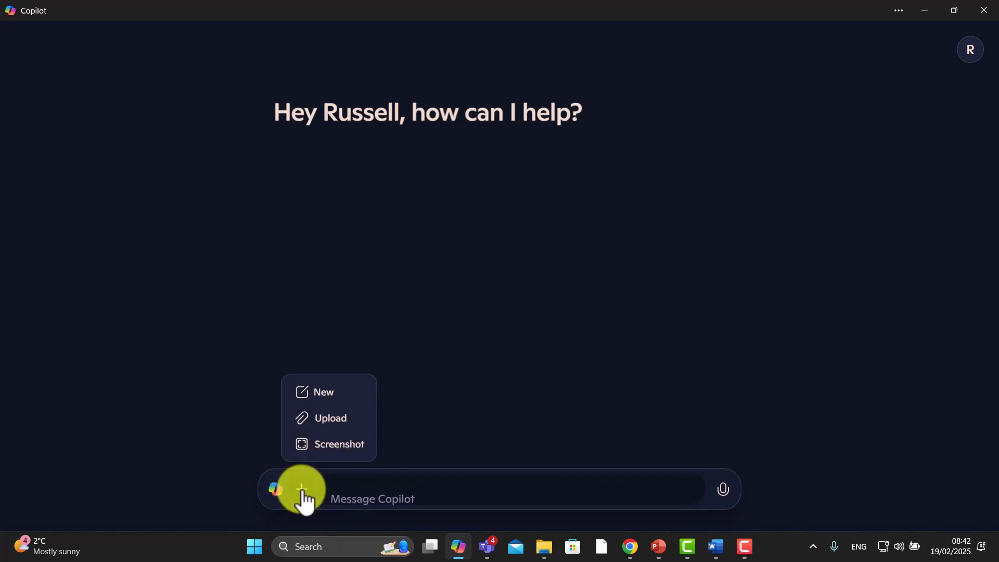
click(331, 419)
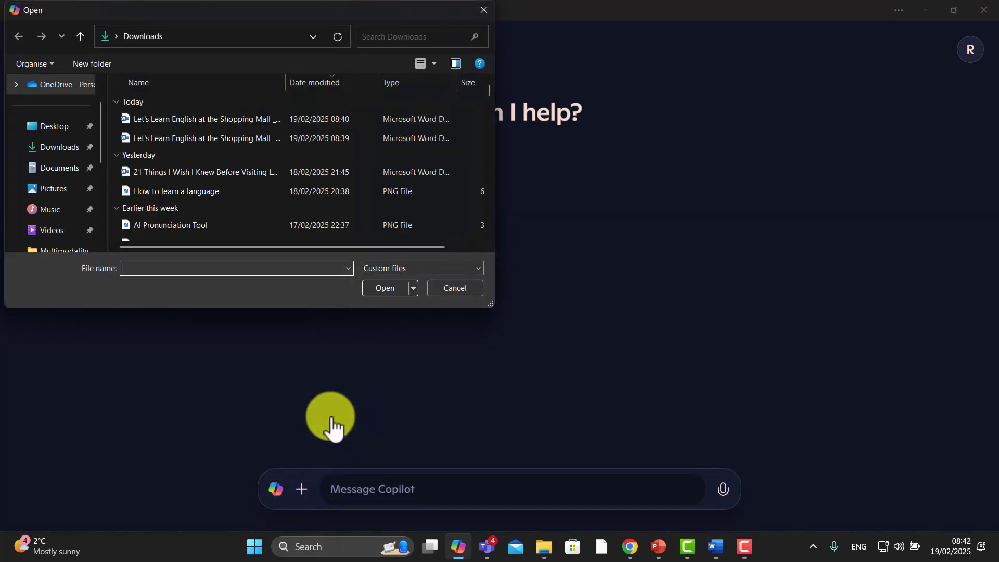
click(50, 131)
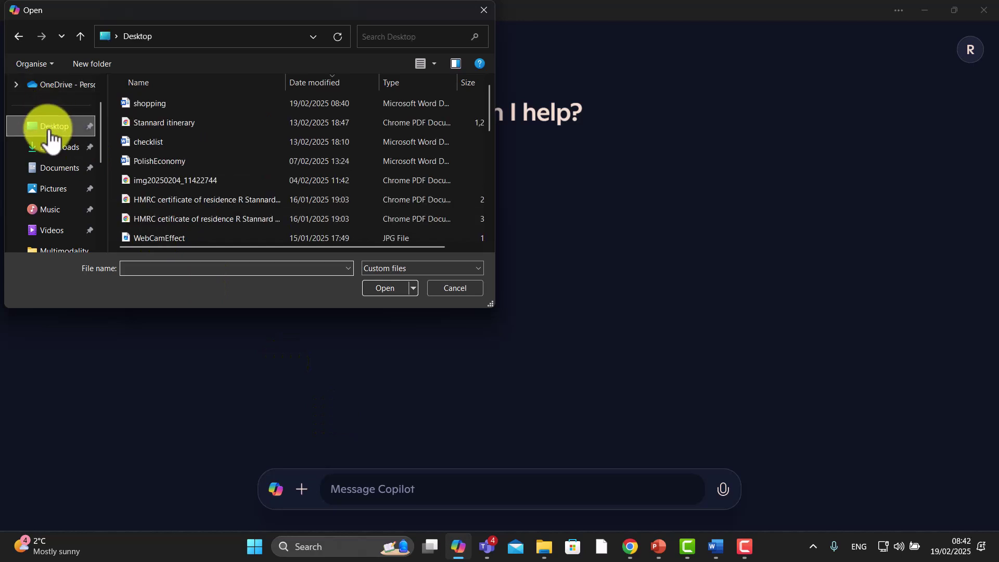
click(150, 104)
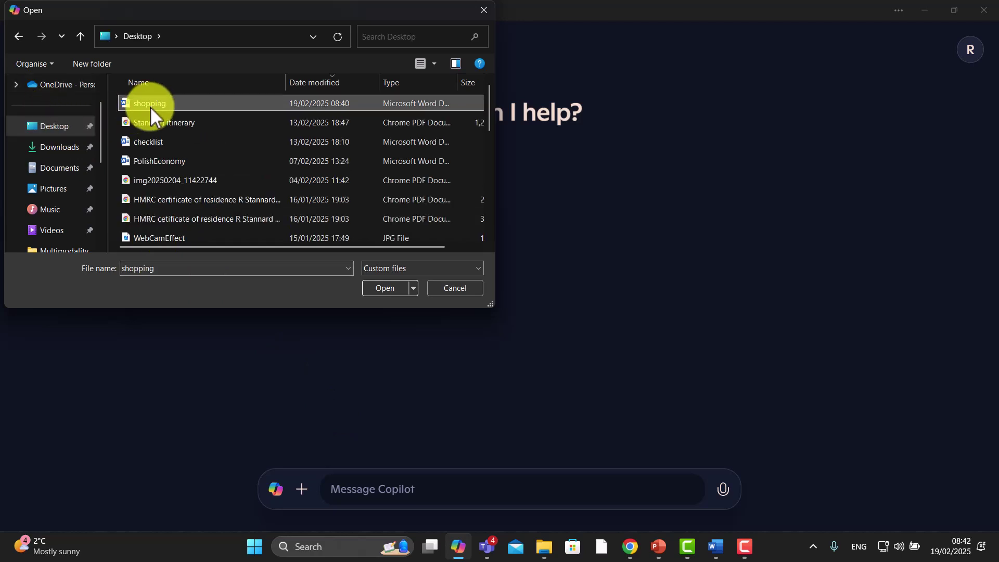
click(386, 288)
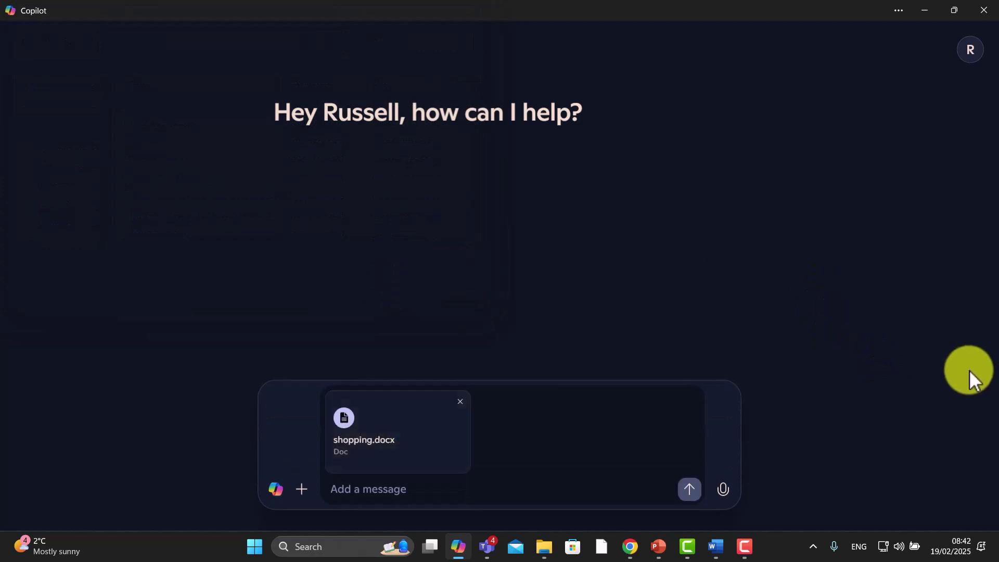
Step: Ask Copilot 'Can you generate a summary of the transcript' and dismiss the feedback card
text(Can you)
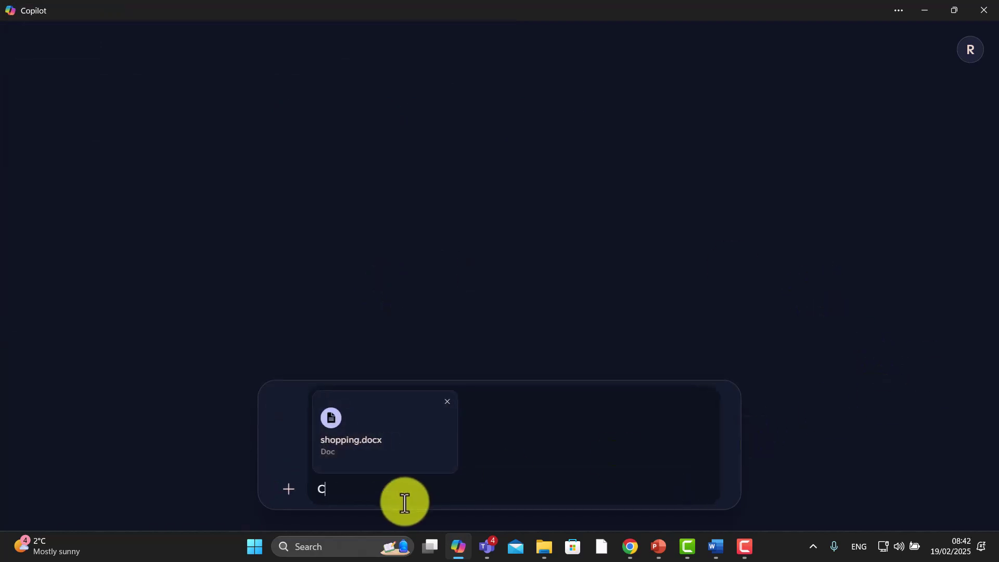
key(BackSpace)
key(BackSpace)
key(BackSpace)
key(BackSpace)
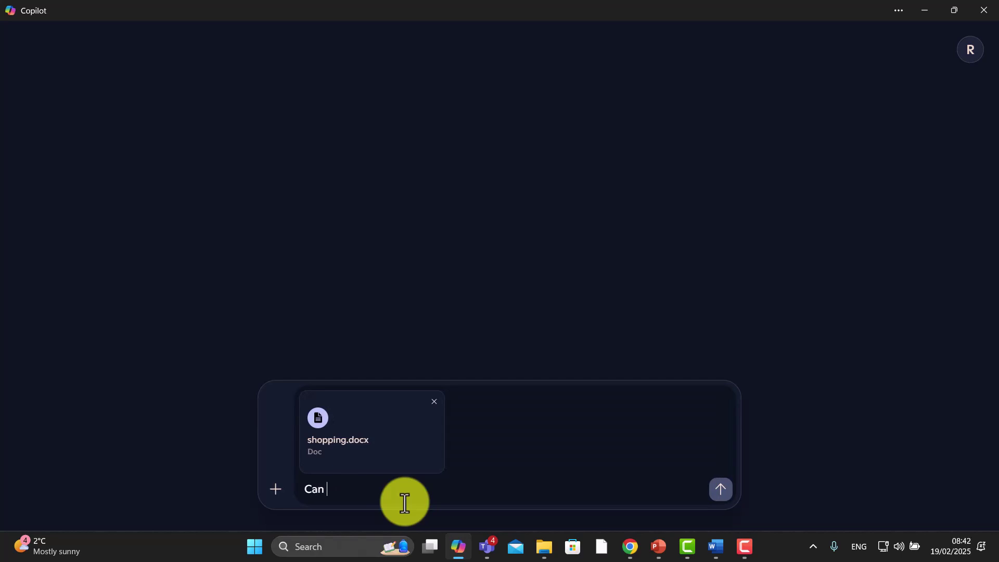
text(you generate a summary of the trans)
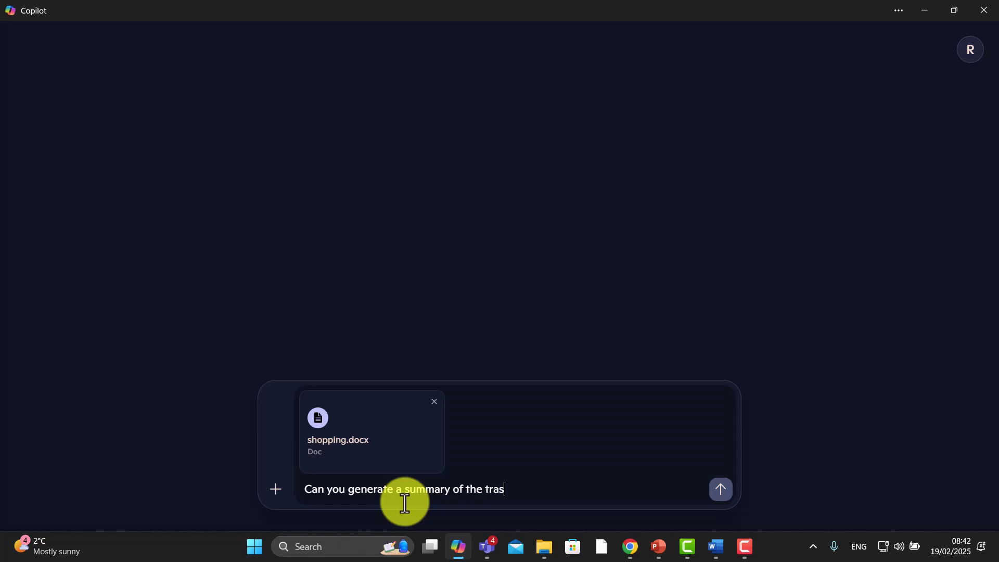
text(c)
key(BackSpace)
key(BackSpace)
text(nscript)
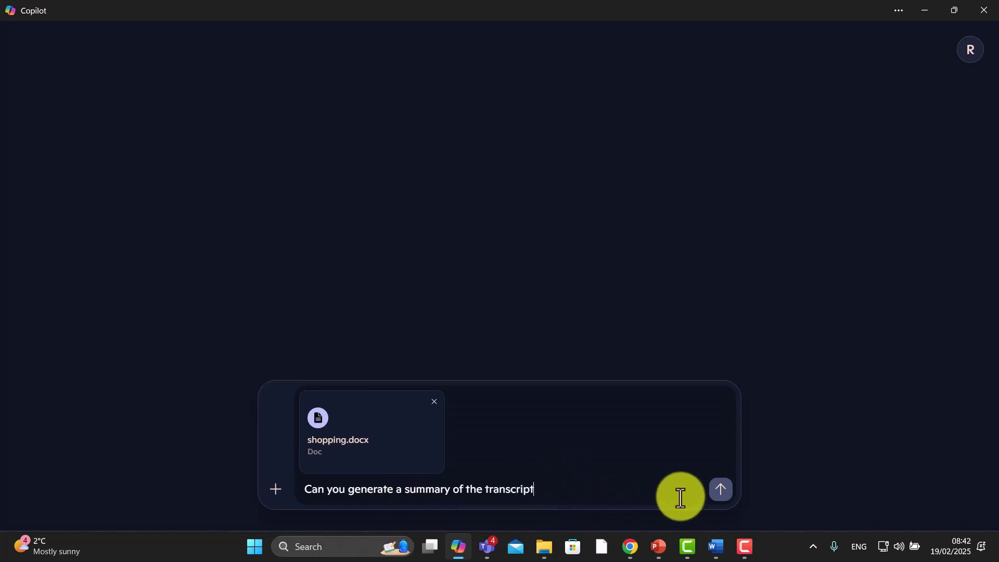
click(721, 492)
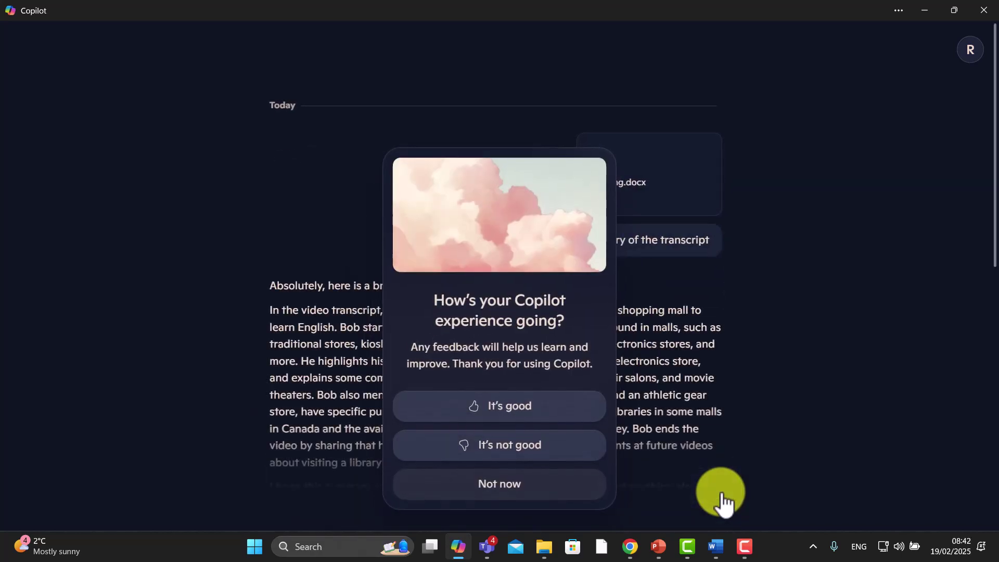
click(508, 492)
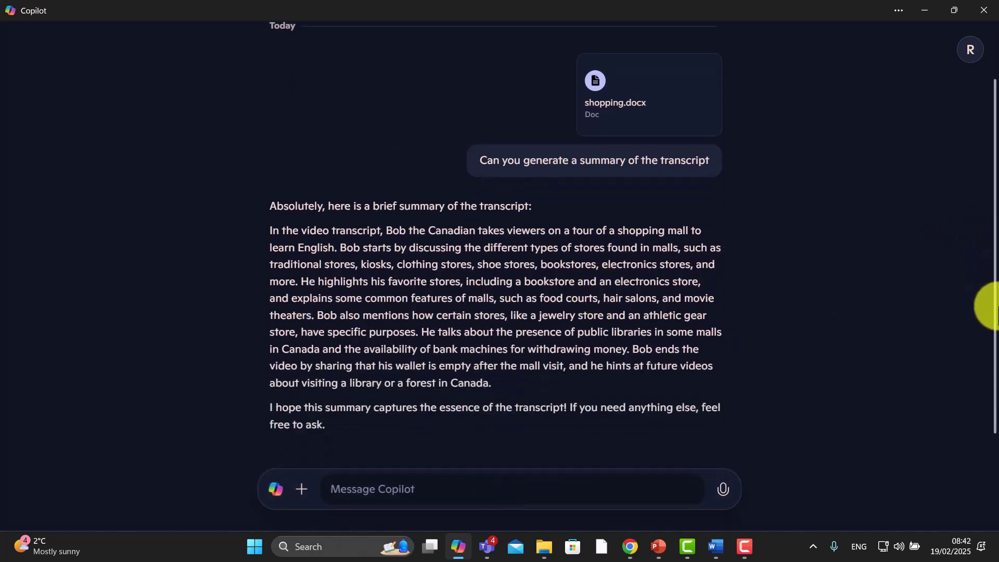
drag(995, 249, 996, 359)
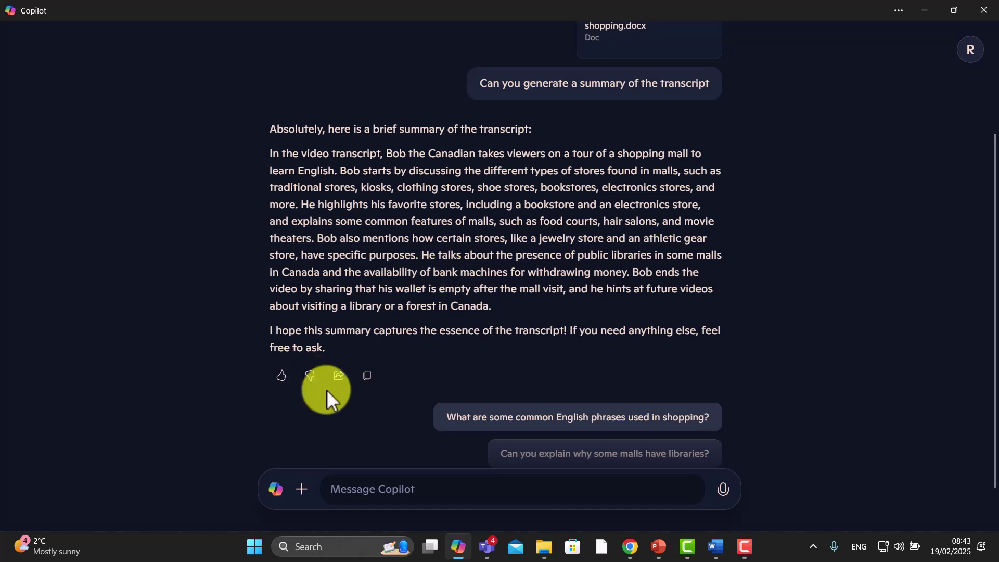
Step: Ask Copilot to make some true or false questions based on the transcripts
click(417, 485)
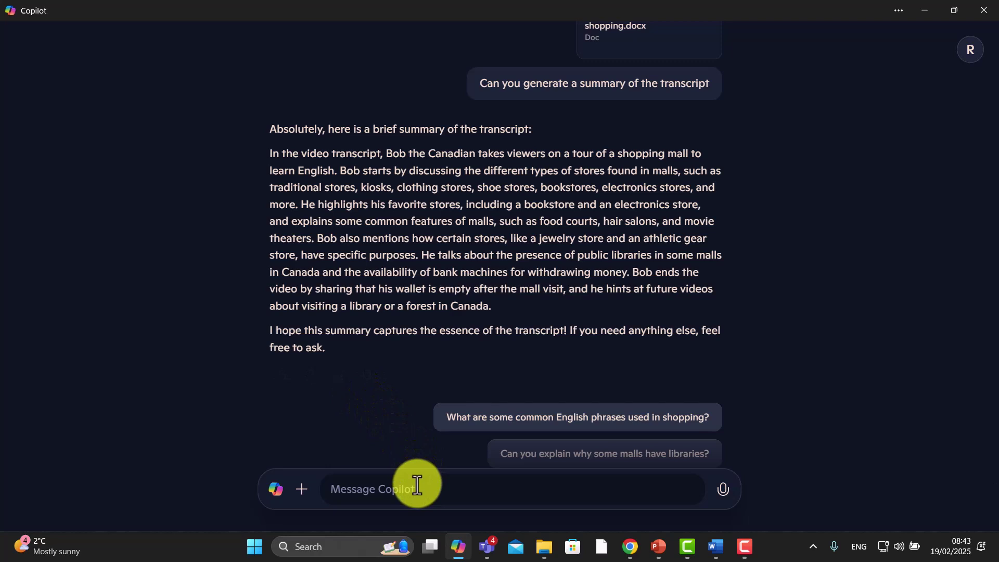
text(V)
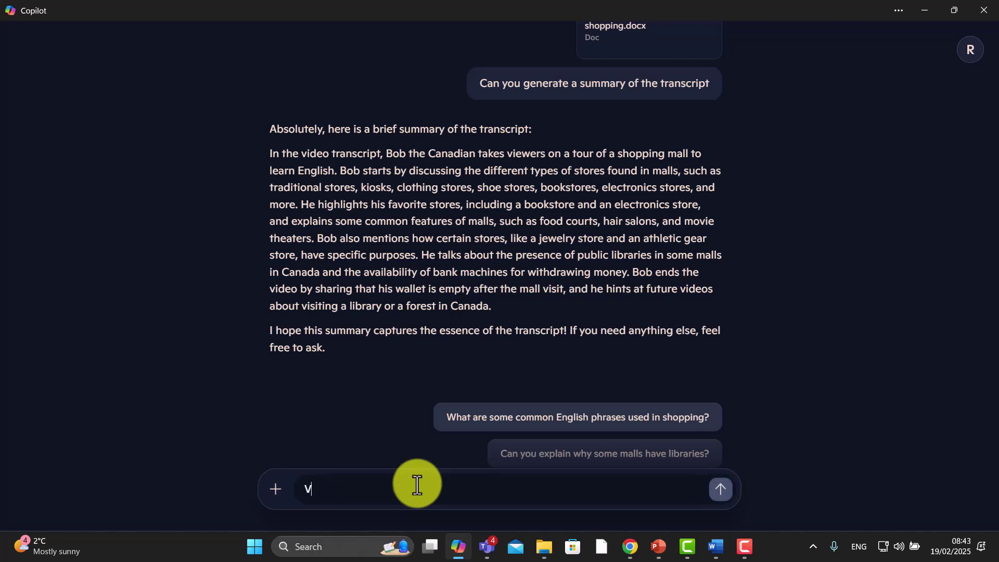
text(c)
key(BackSpace)
key(BackSpace)
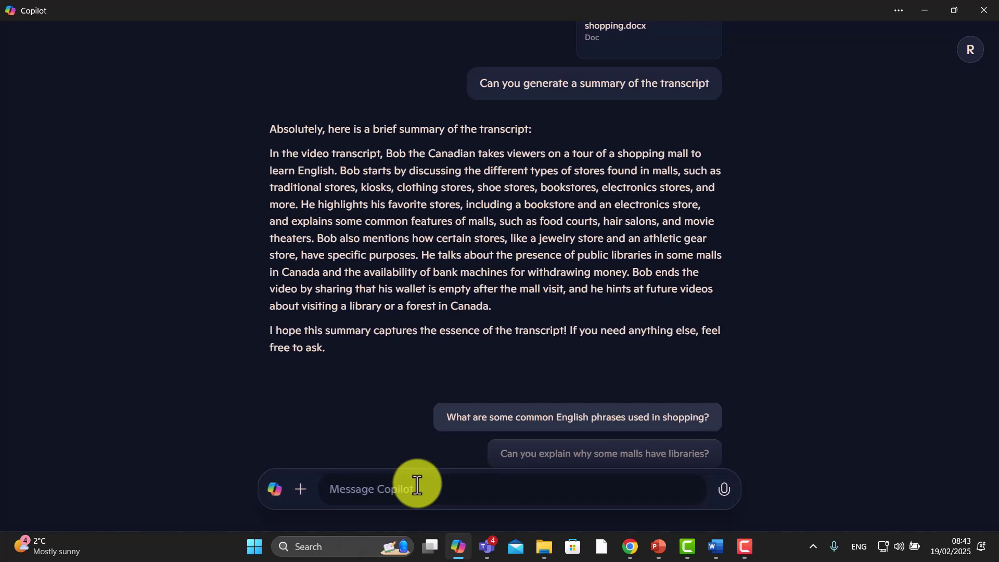
text(ca)
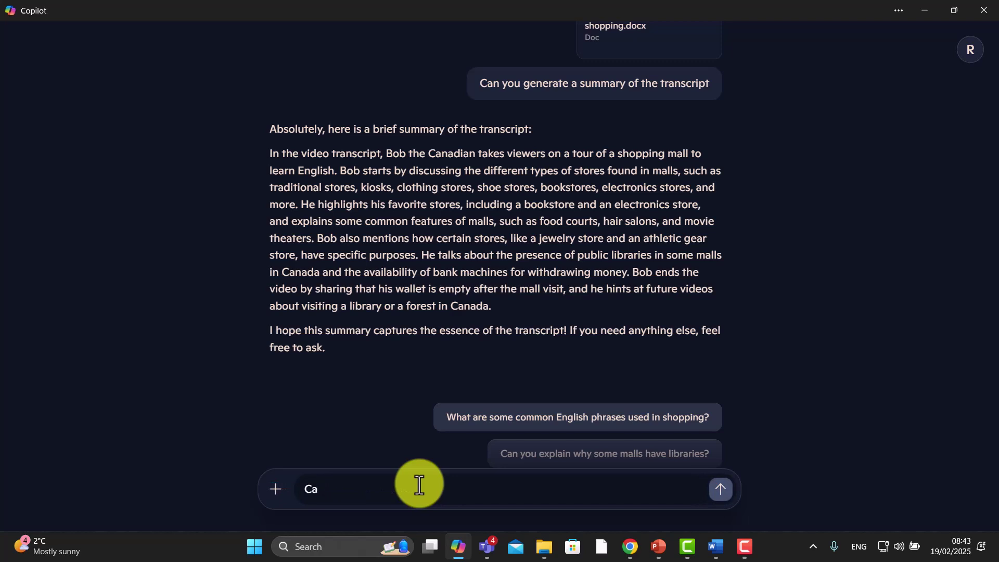
text(n you make some true or false q)
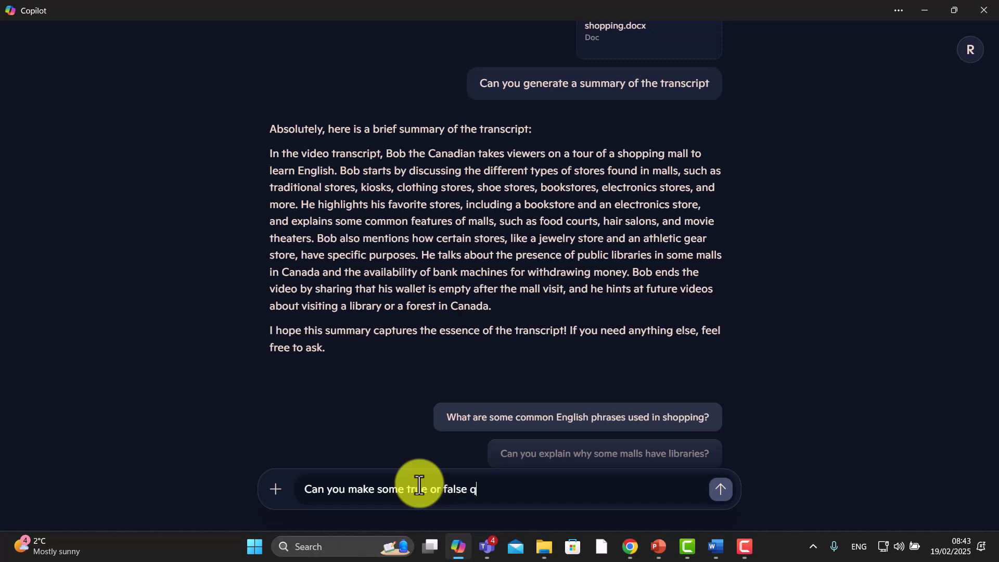
text(uestions based on the tras)
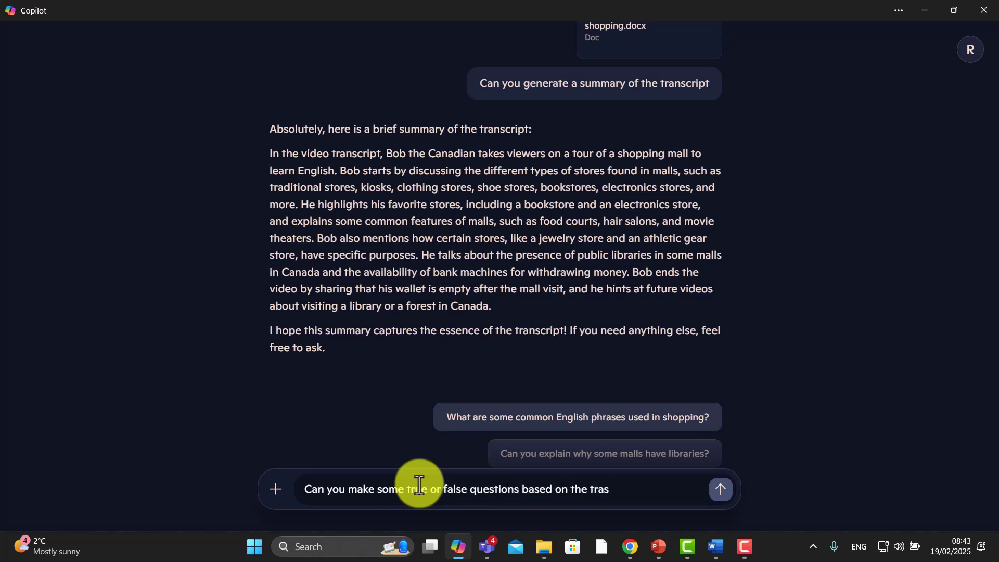
key(BackSpace)
text(nscripts?)
click(724, 492)
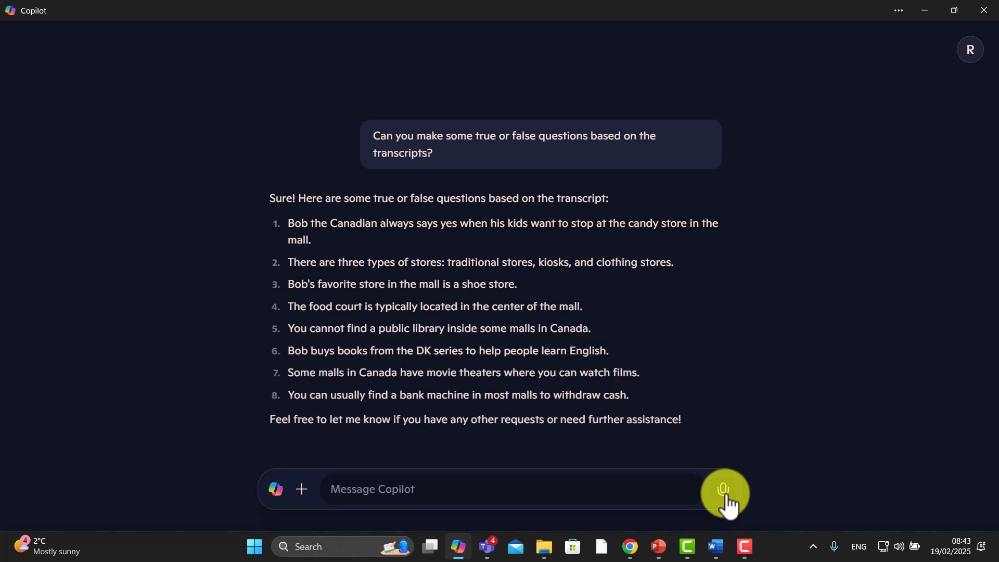
Step: Ask Copilot to provide 8 useful collocations from the transcript
text(Ca)
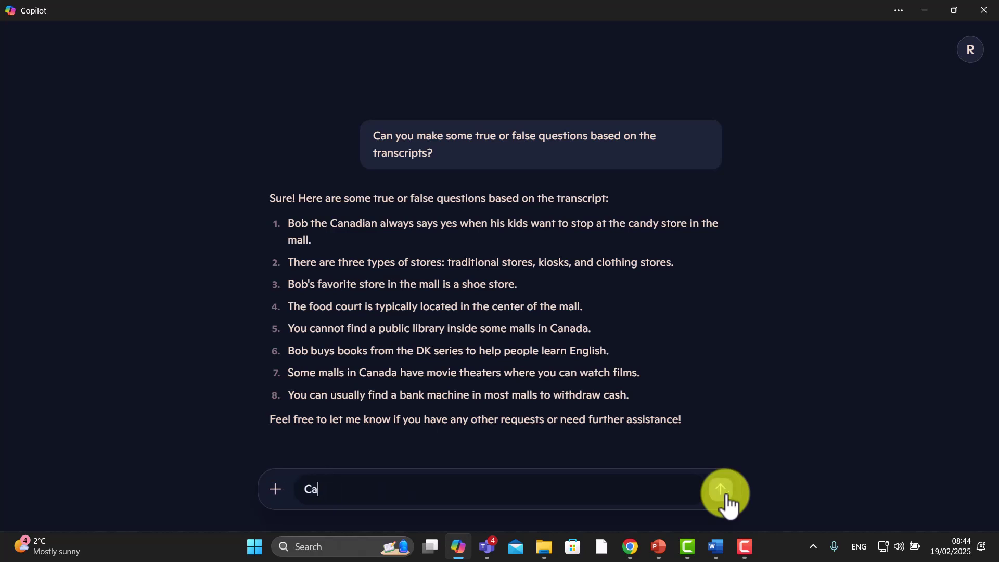
text(n you provide me with)
mouse_move(688, 420)
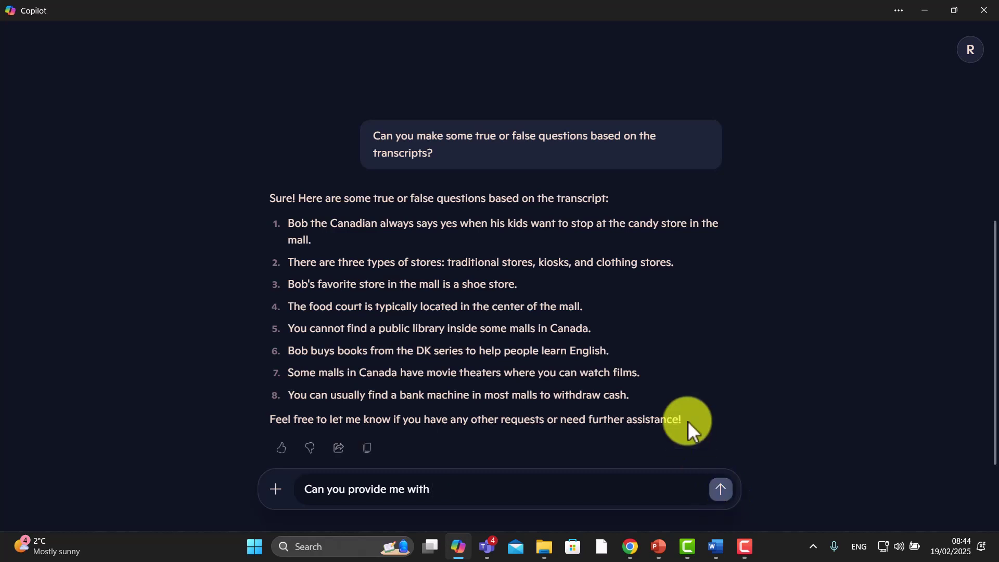
text(8 useful collocations from the transcript)
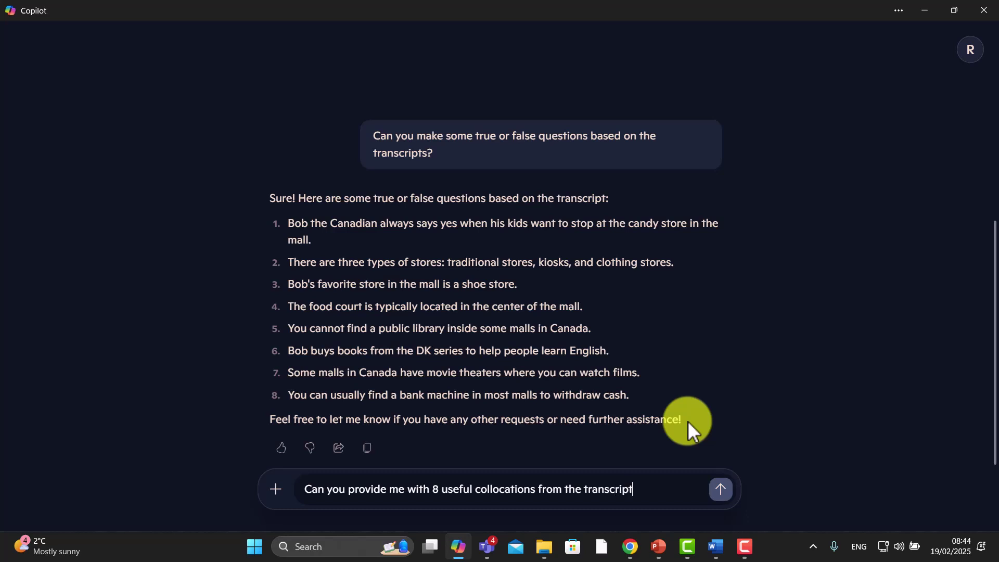
key(Return)
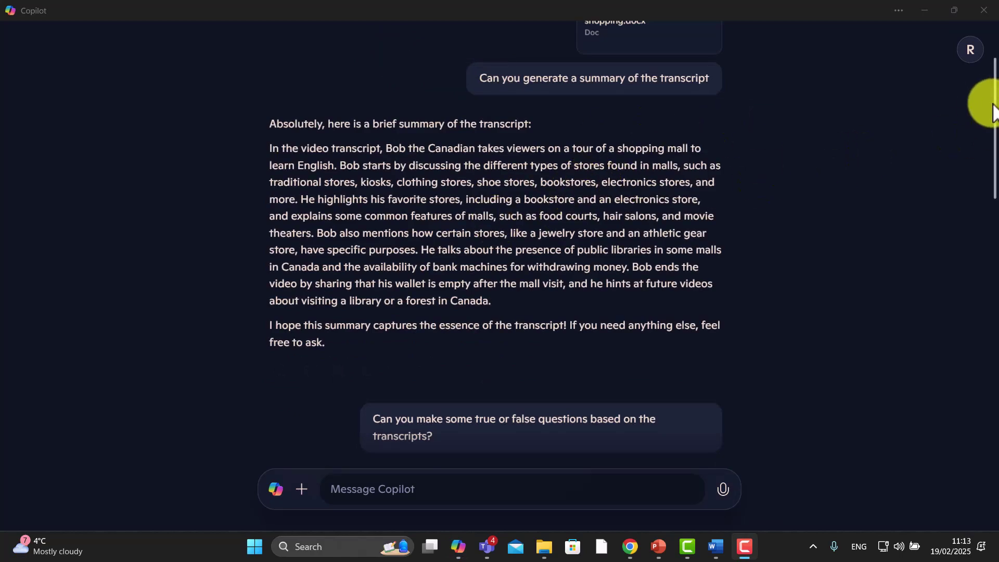
Step: Scroll the chat down to Copilot's cloze activity built from the video summary
drag(994, 112, 984, 400)
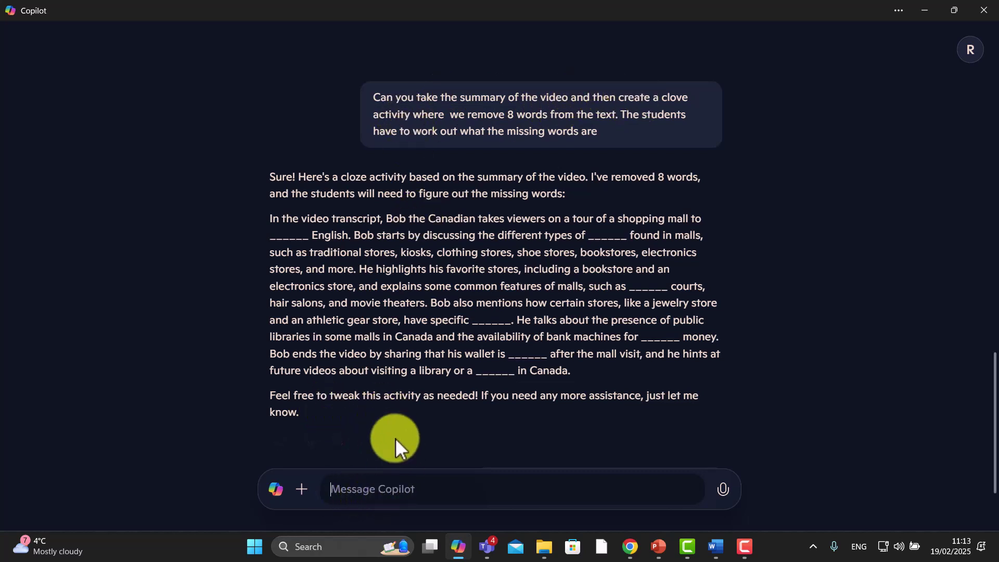
click(399, 492)
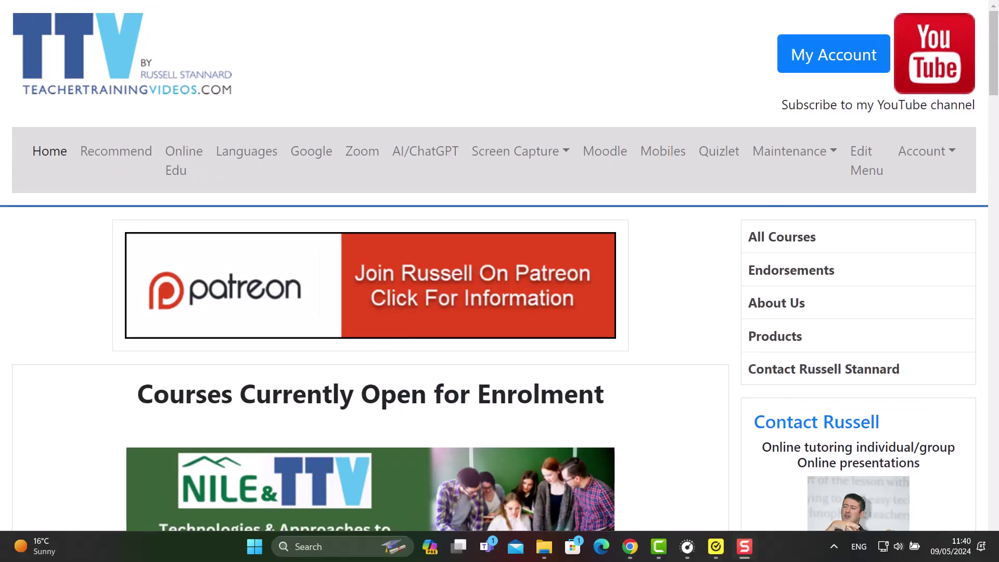
Step: Outline the 'Join Russell On Patreon' banner with a red rectangle
mouse_move(89, 201)
mouse_down()
mouse_move(179, 397)
mouse_move(670, 198)
mouse_move(695, 206)
mouse_up()
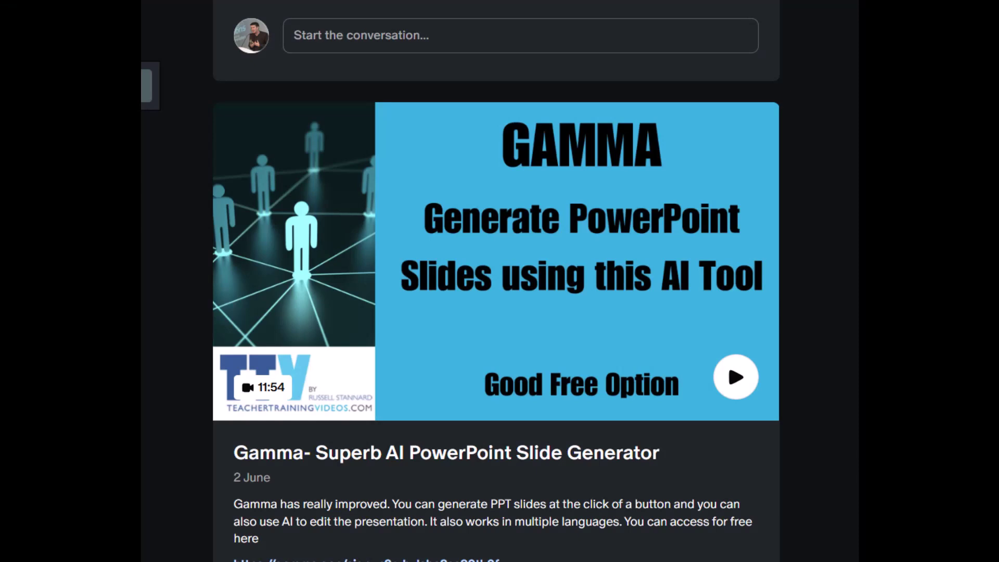
Step: Scroll through the Patreon feed to the 'Diffit- Has Super Offer At The Moment' post
scroll(497, 281, up, 10)
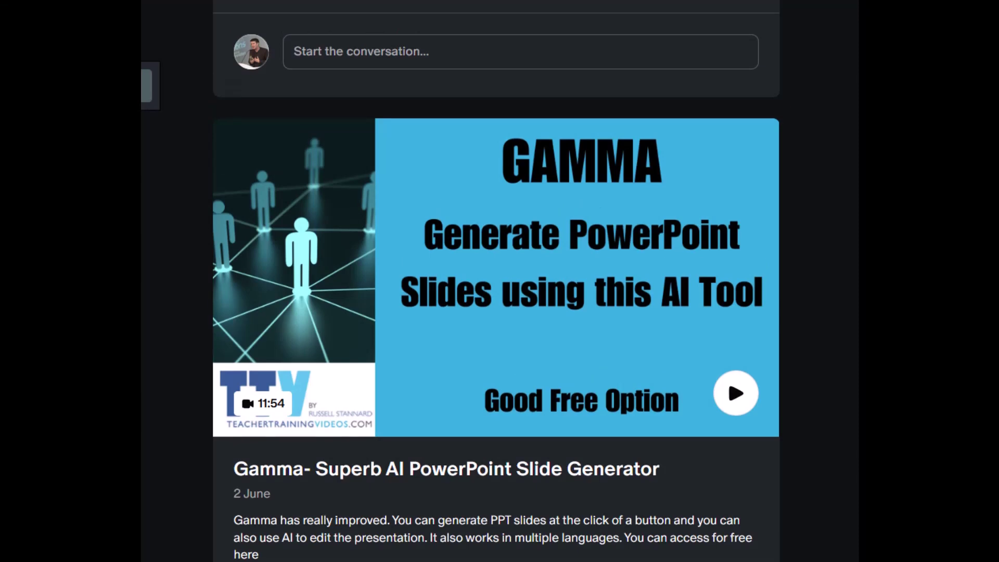
scroll(497, 281, up, 15)
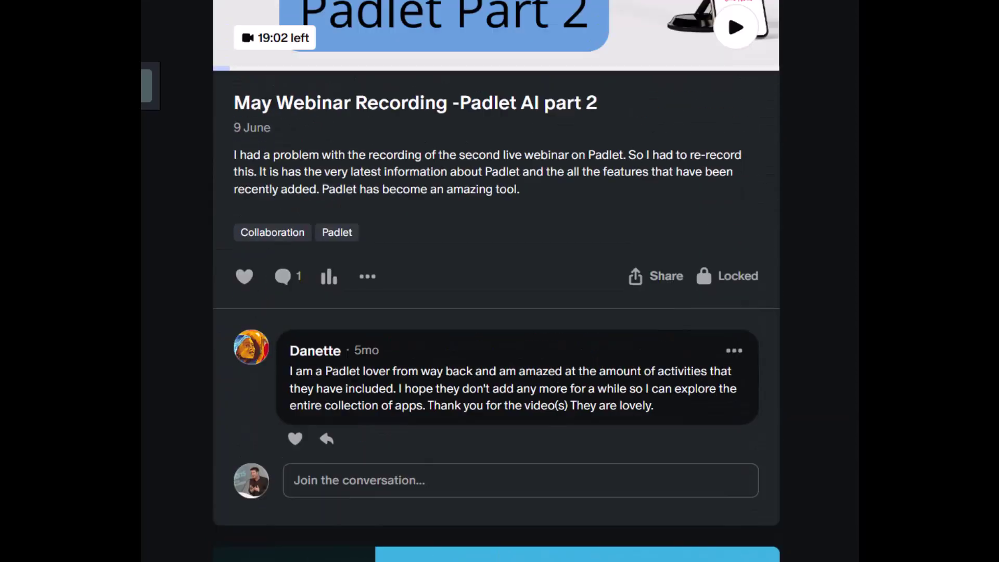
scroll(497, 281, up, 15)
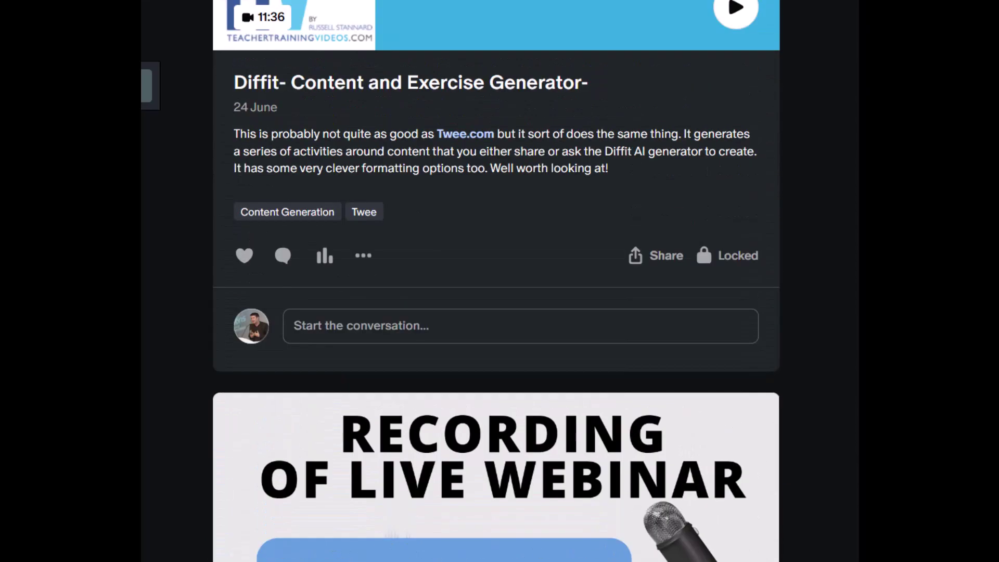
scroll(497, 281, up, 15)
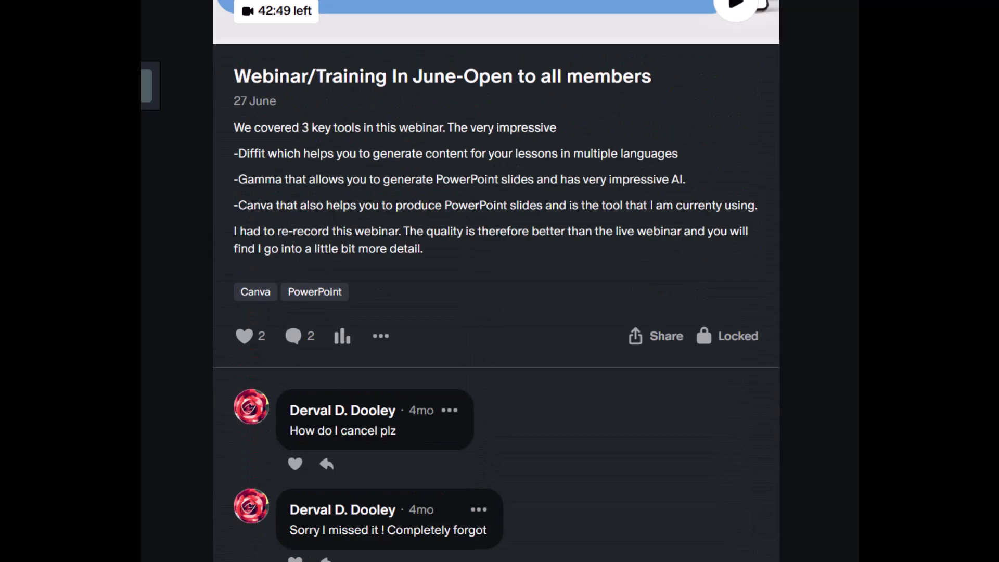
scroll(497, 282, up, 5)
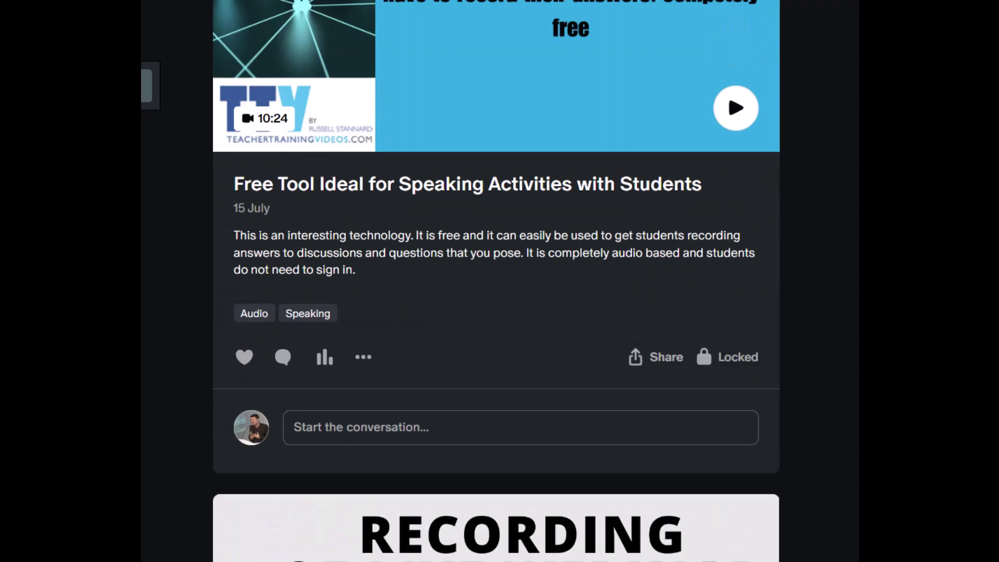
scroll(497, 281, up, 12)
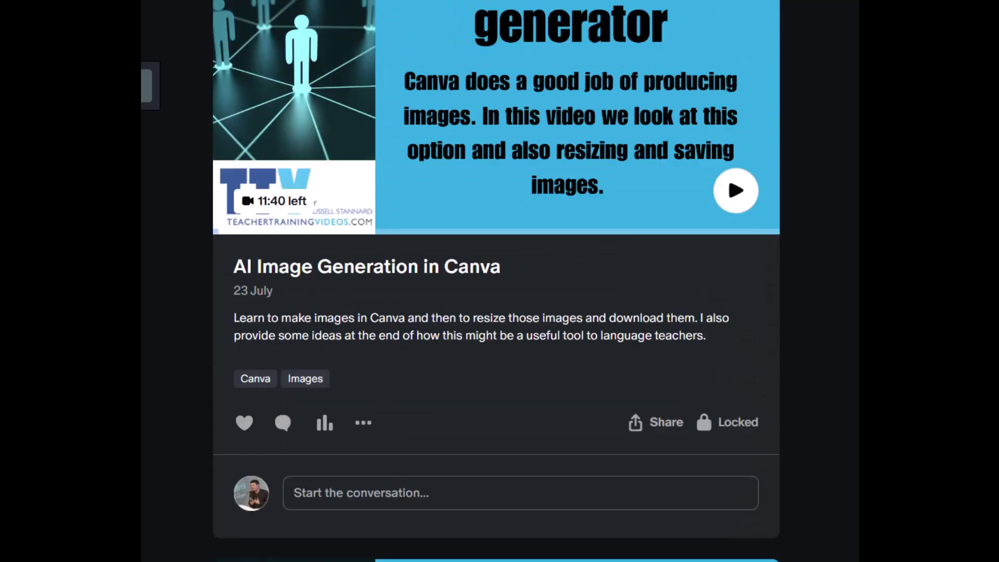
scroll(497, 281, up, 20)
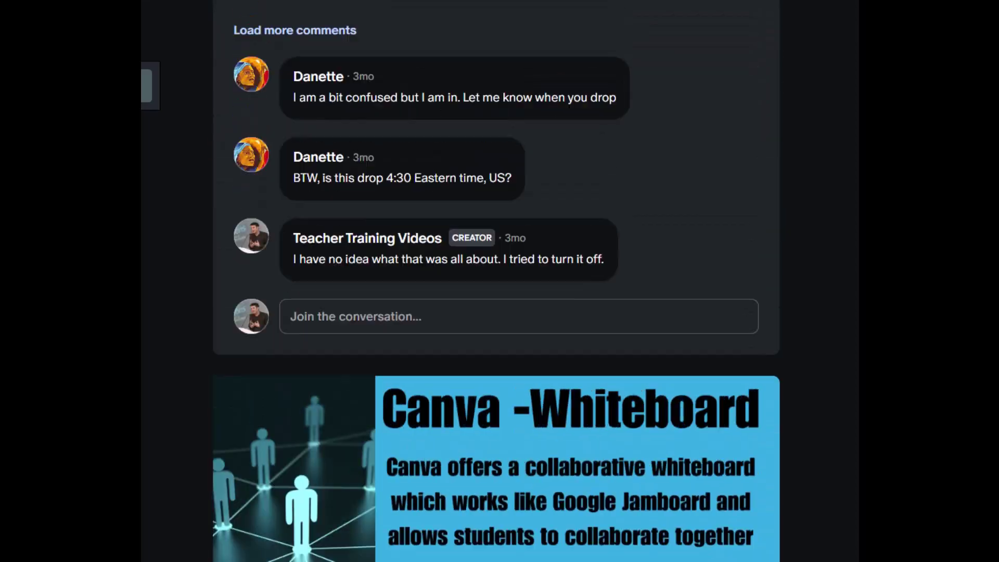
scroll(497, 281, up, 16)
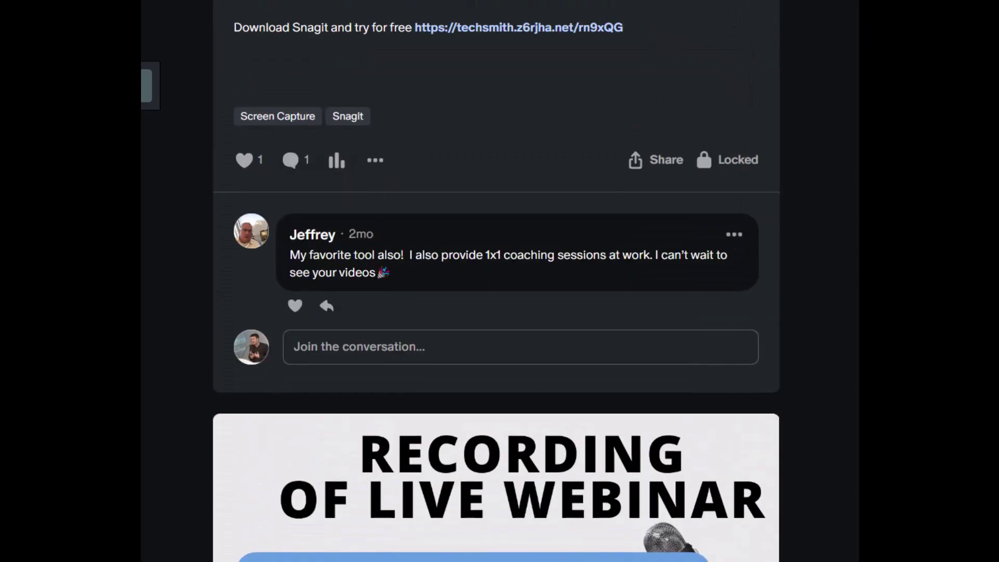
scroll(497, 281, up, 15)
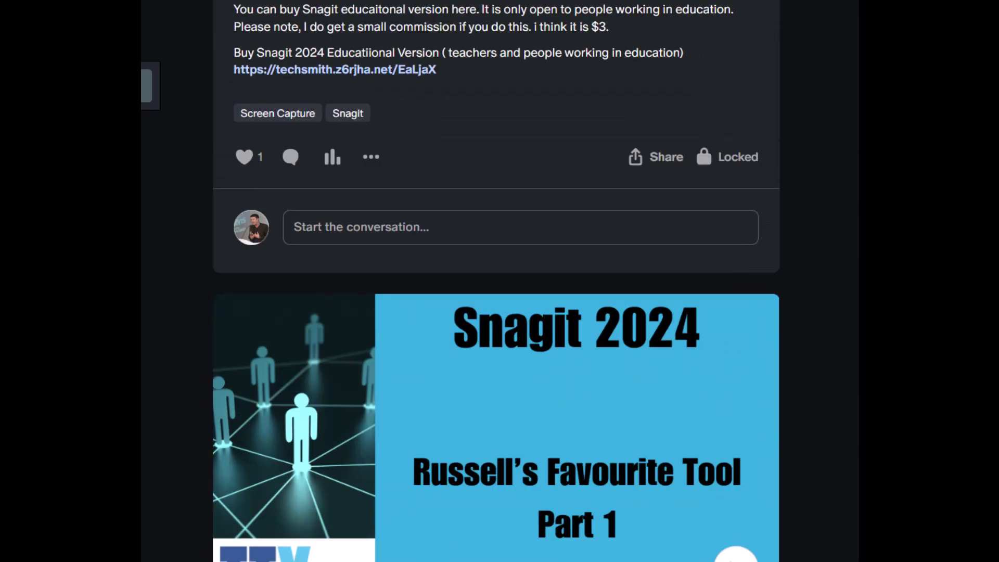
scroll(496, 281, up, 15)
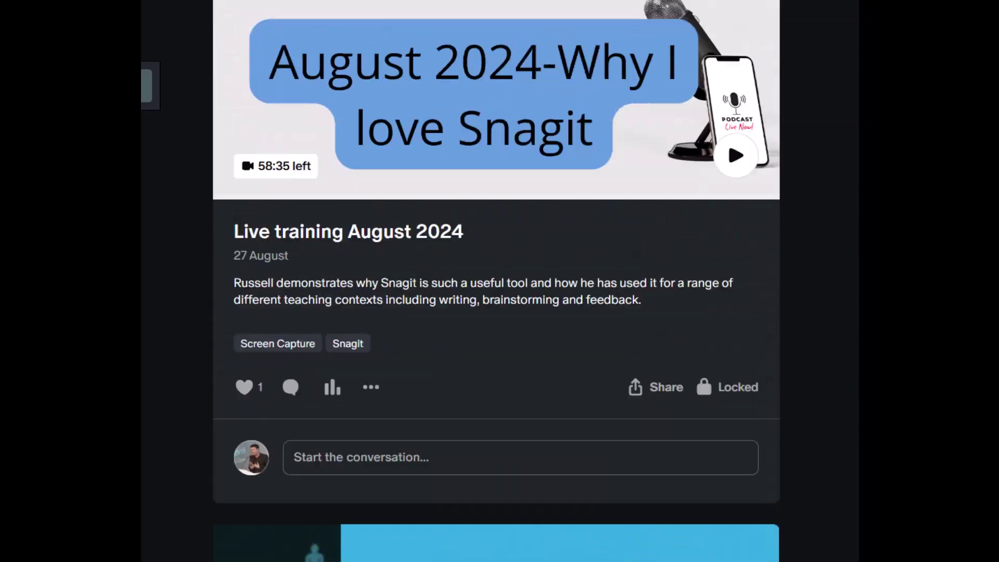
scroll(496, 281, up, 15)
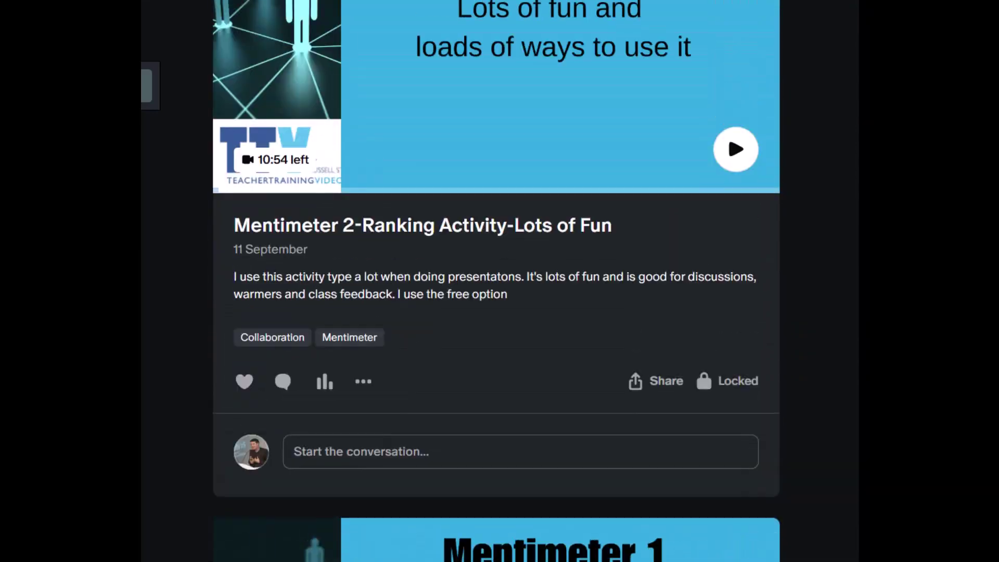
scroll(497, 281, up, 15)
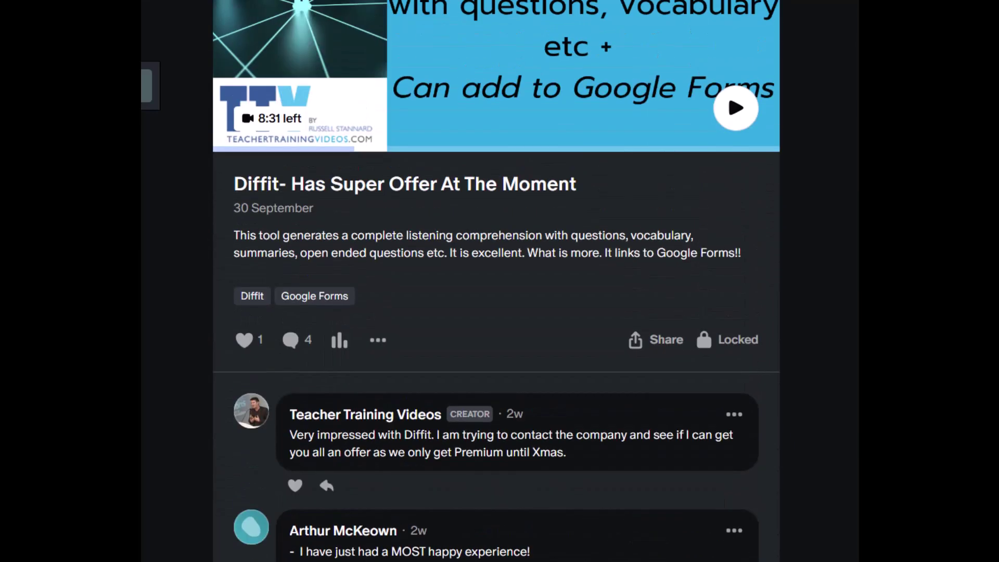
scroll(496, 281, up, 7)
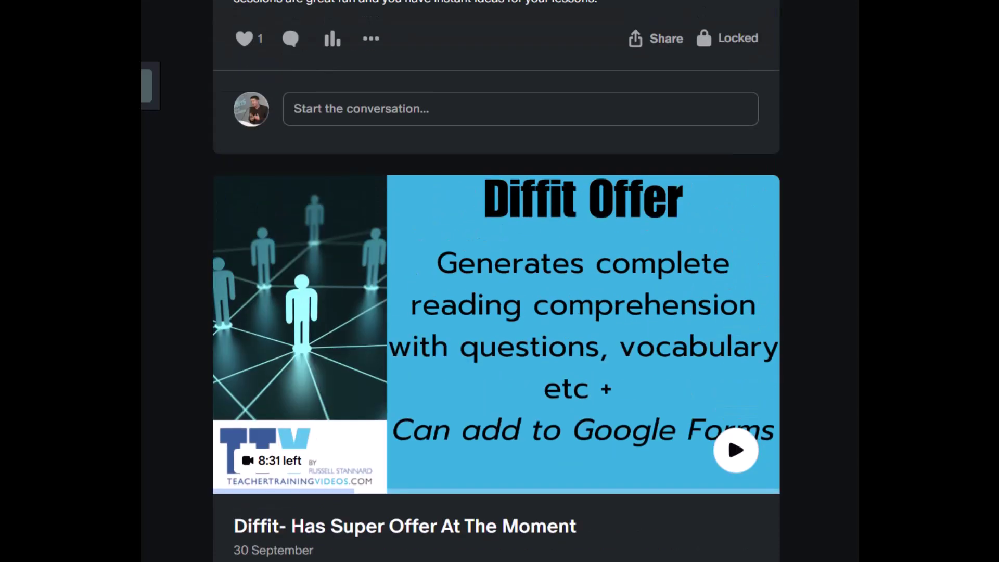